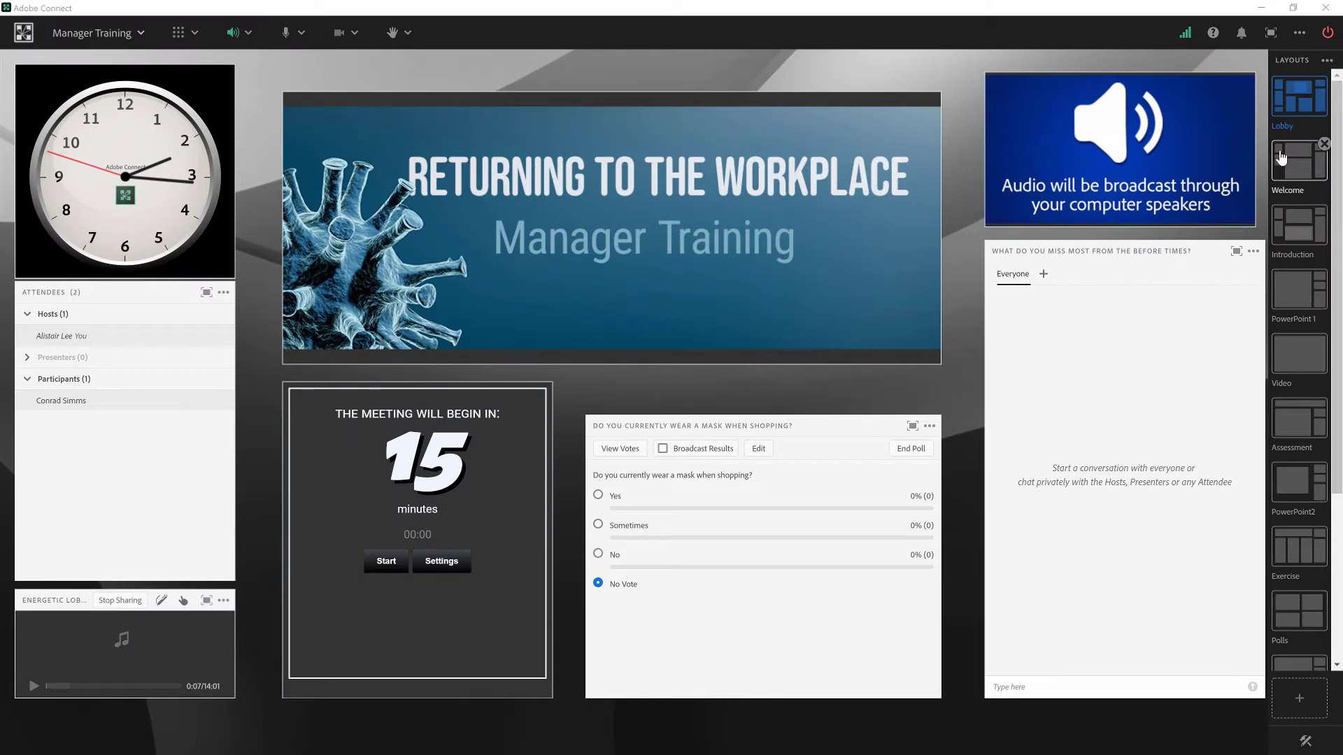
Step: Switch the Manager Training meeting to the Welcome layout and on to the Introduction layout
left_click(1281, 157)
left_click(1291, 216)
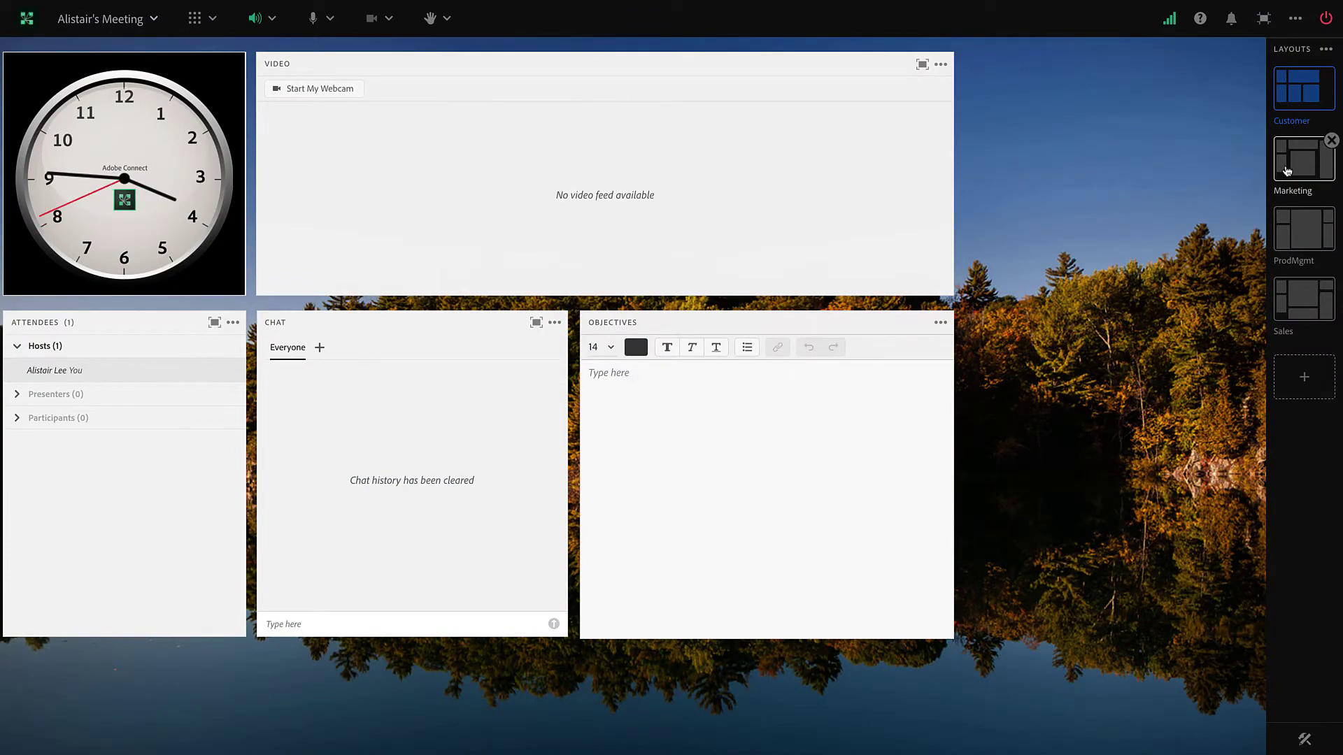
Step: View the Marketing, ProdMgmt and Sales layouts in turn, go back to Marketing and finish on the Customer layout
left_click(1287, 170)
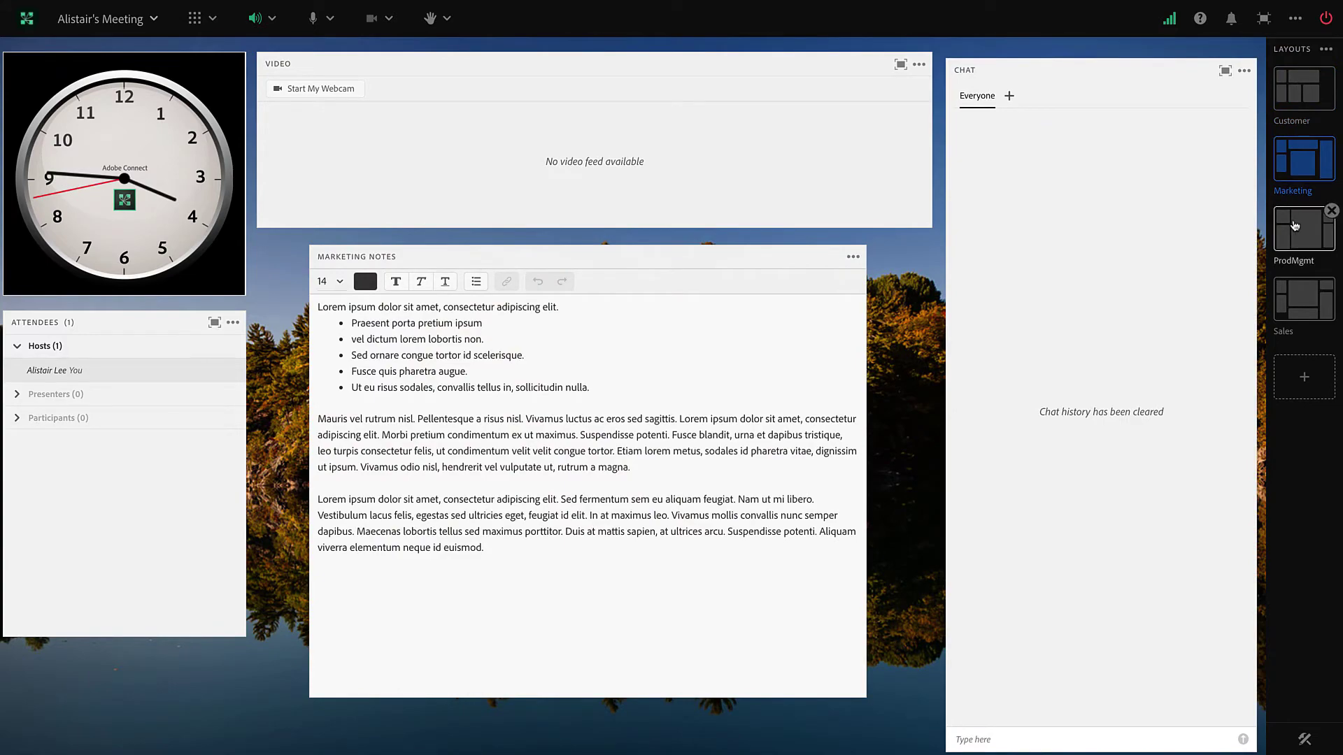
left_click(1294, 225)
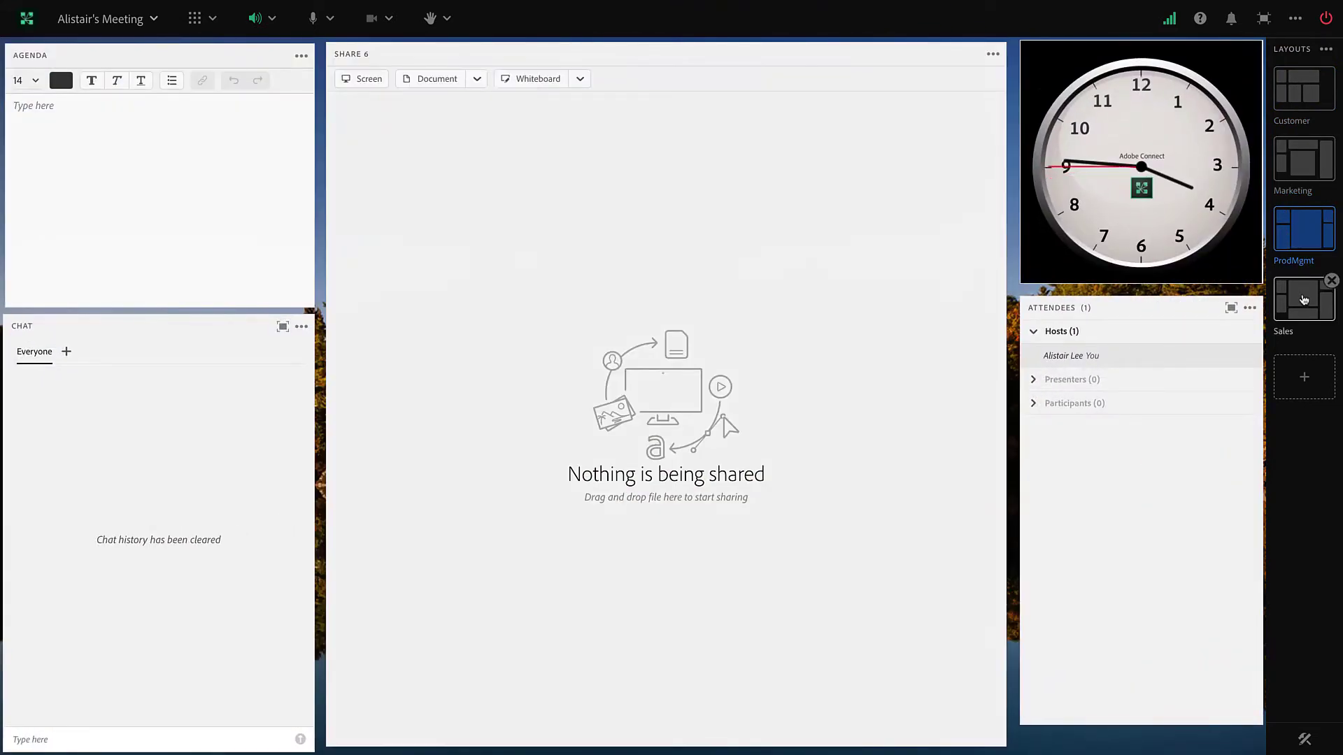
left_click(1304, 299)
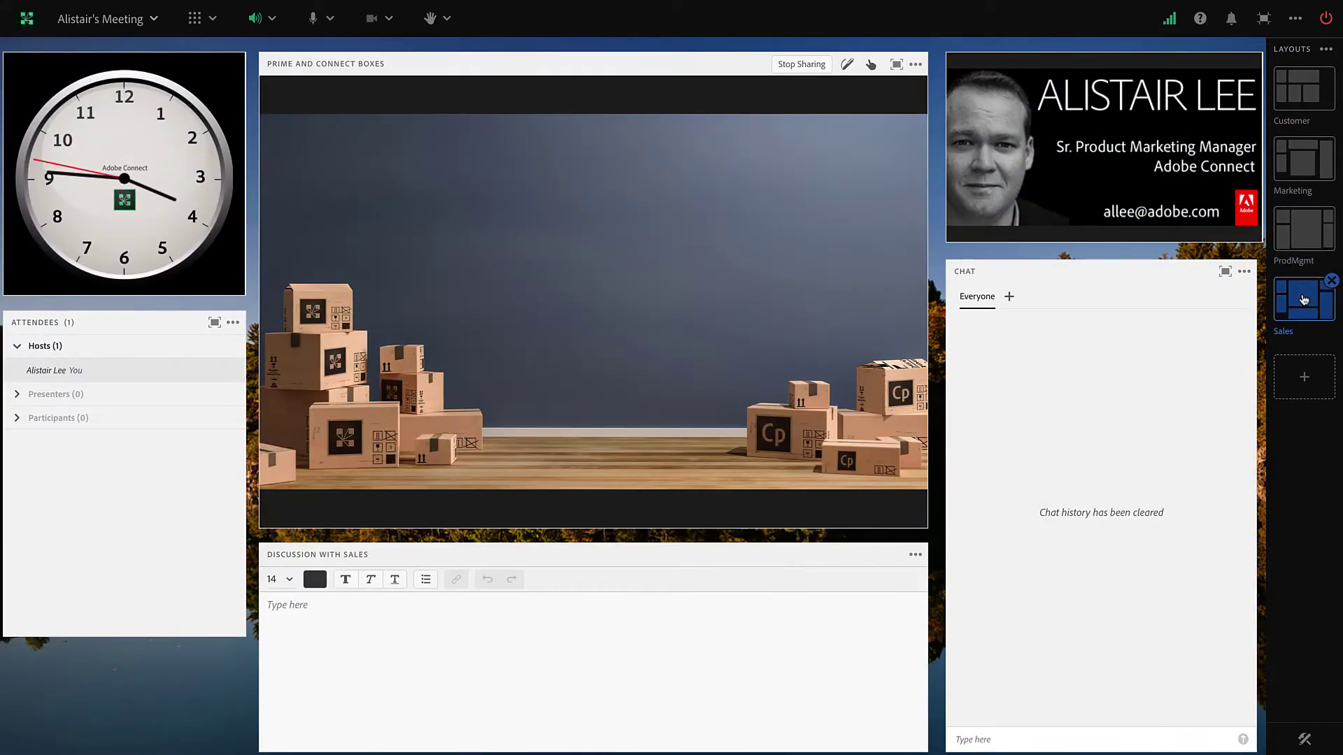
left_click(1307, 173)
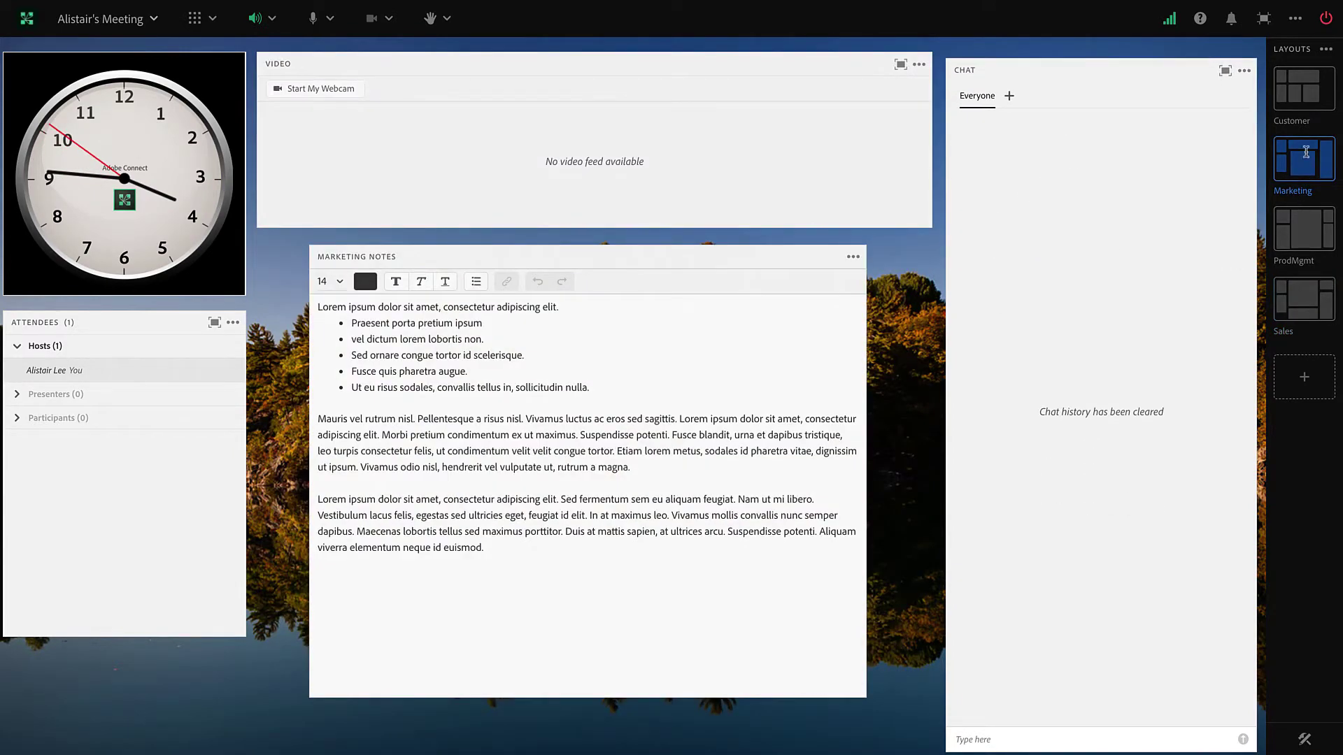
left_click(1302, 105)
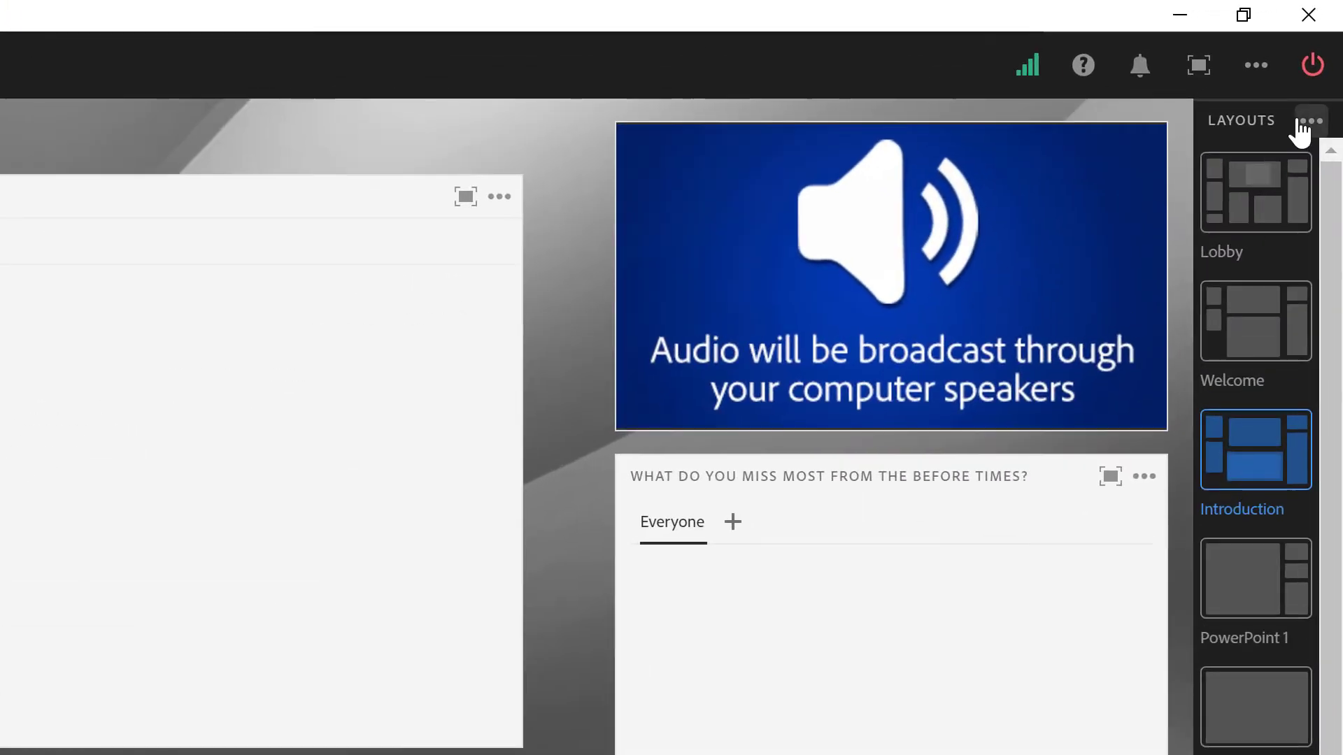
Step: Set the Layouts panel to Auto Hide, reveal it again and turn Auto Hide off
left_click(1325, 61)
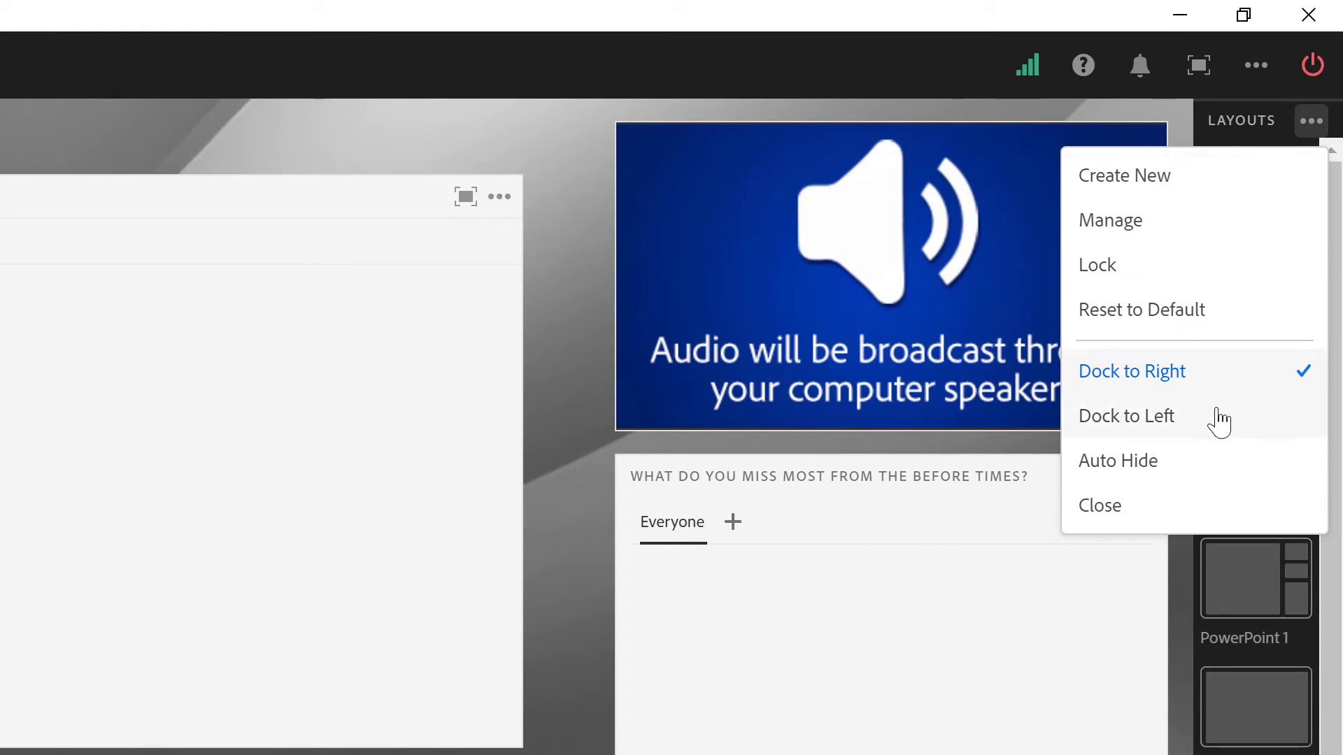
left_click(1217, 464)
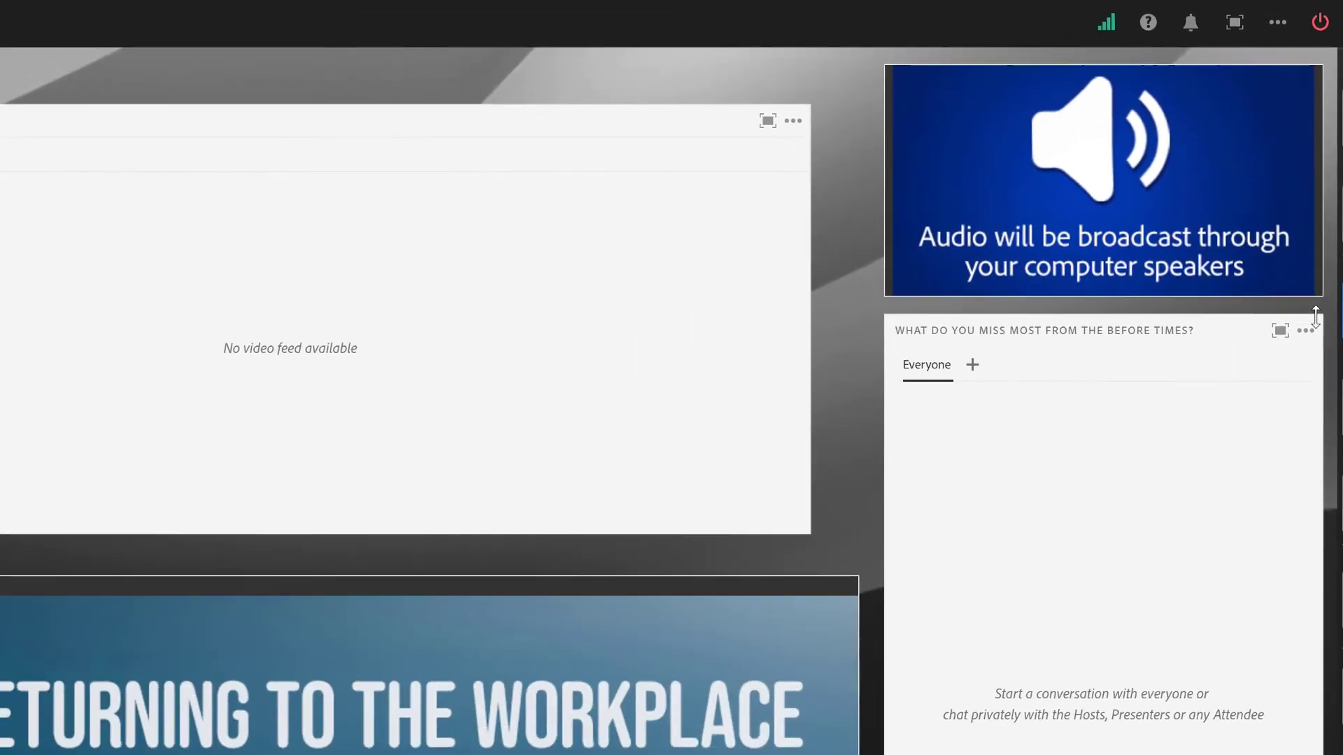
mouse_move(1341, 319)
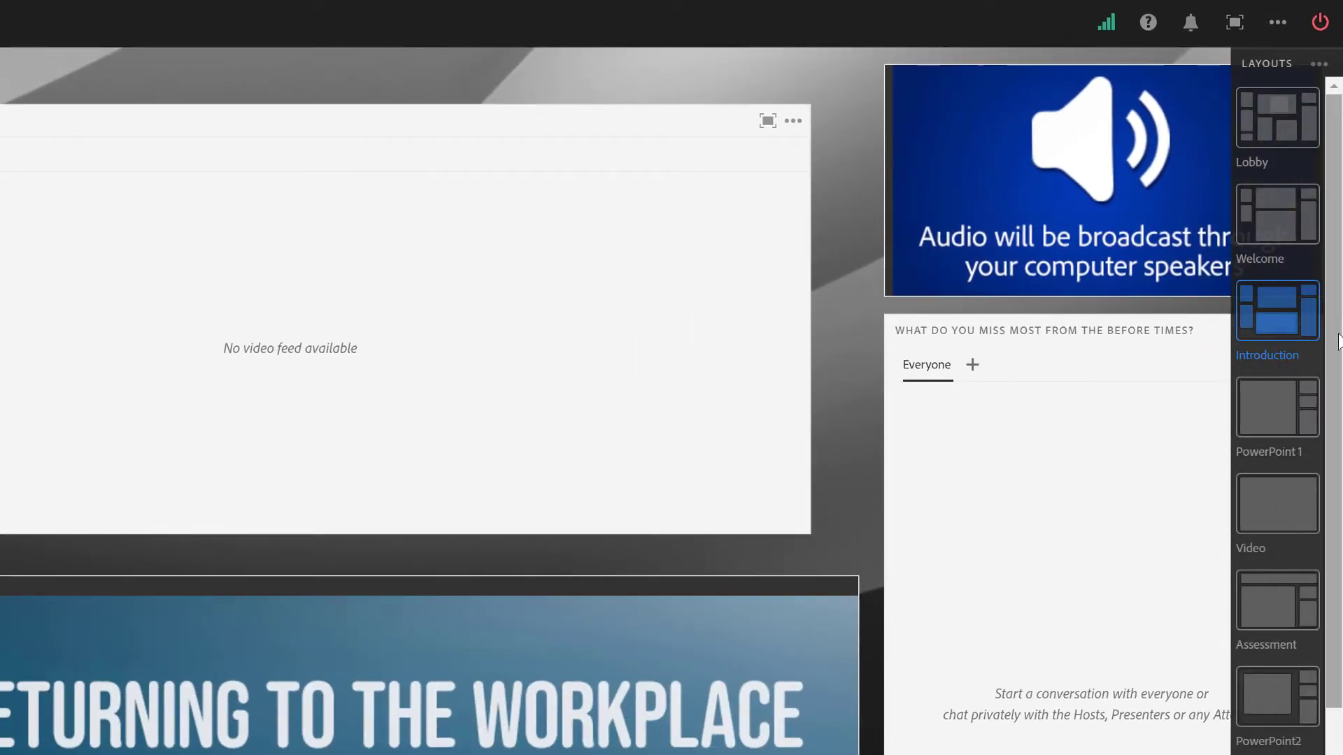
left_click(1317, 68)
left_click(1239, 320)
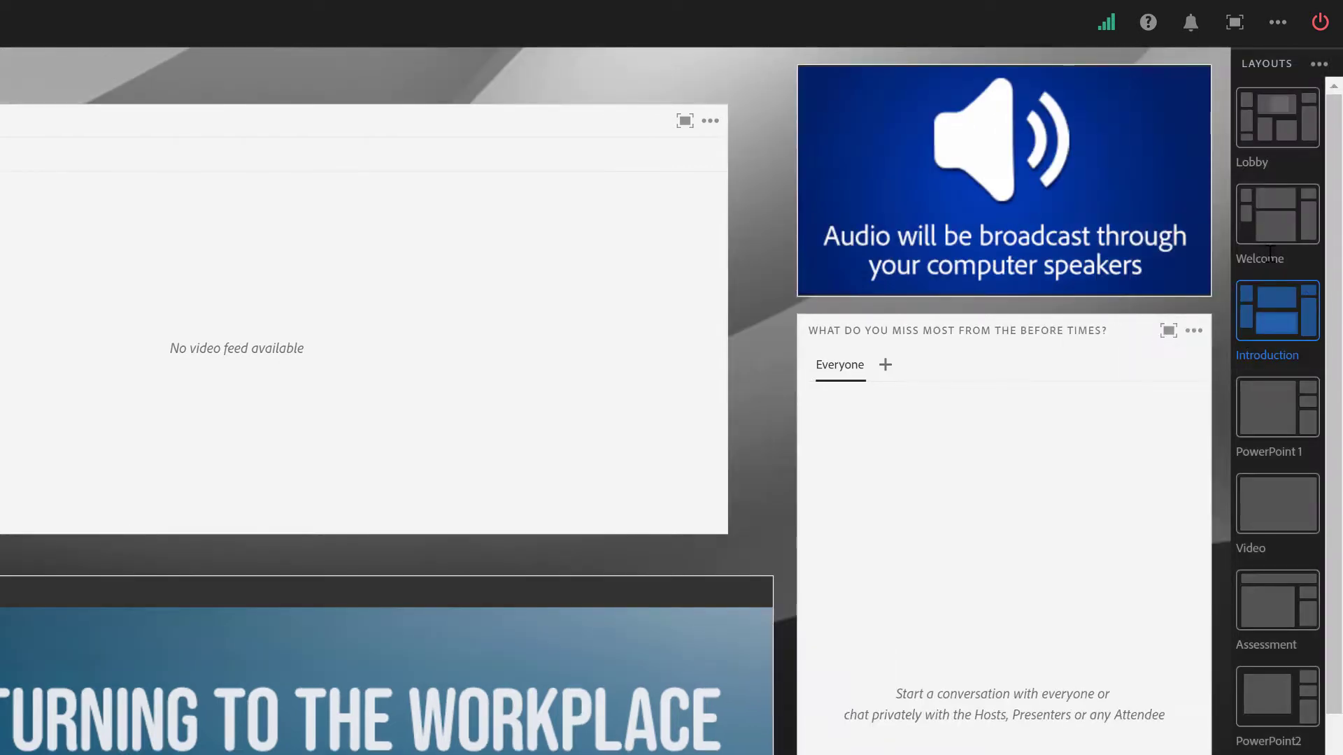
Step: Close the Layouts panel and bring it back into the Manager Training meeting
left_click(1317, 67)
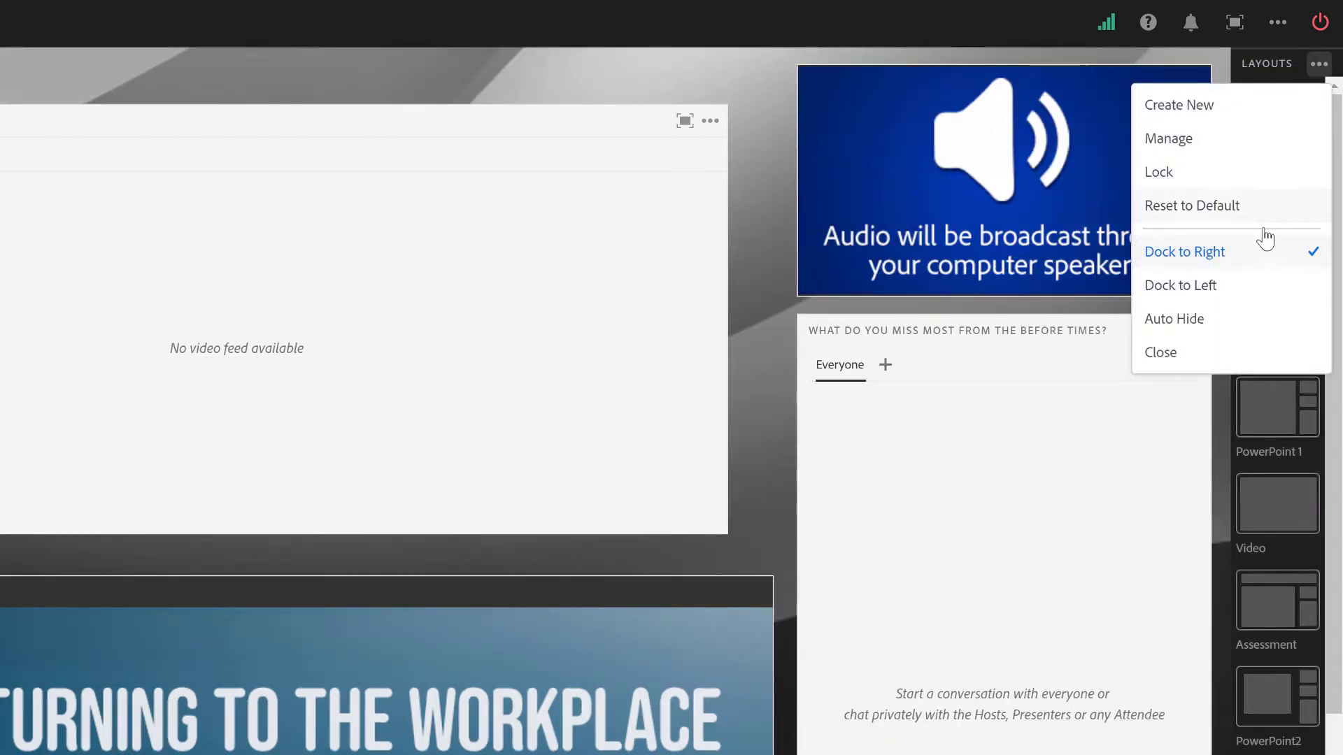
left_click(1203, 352)
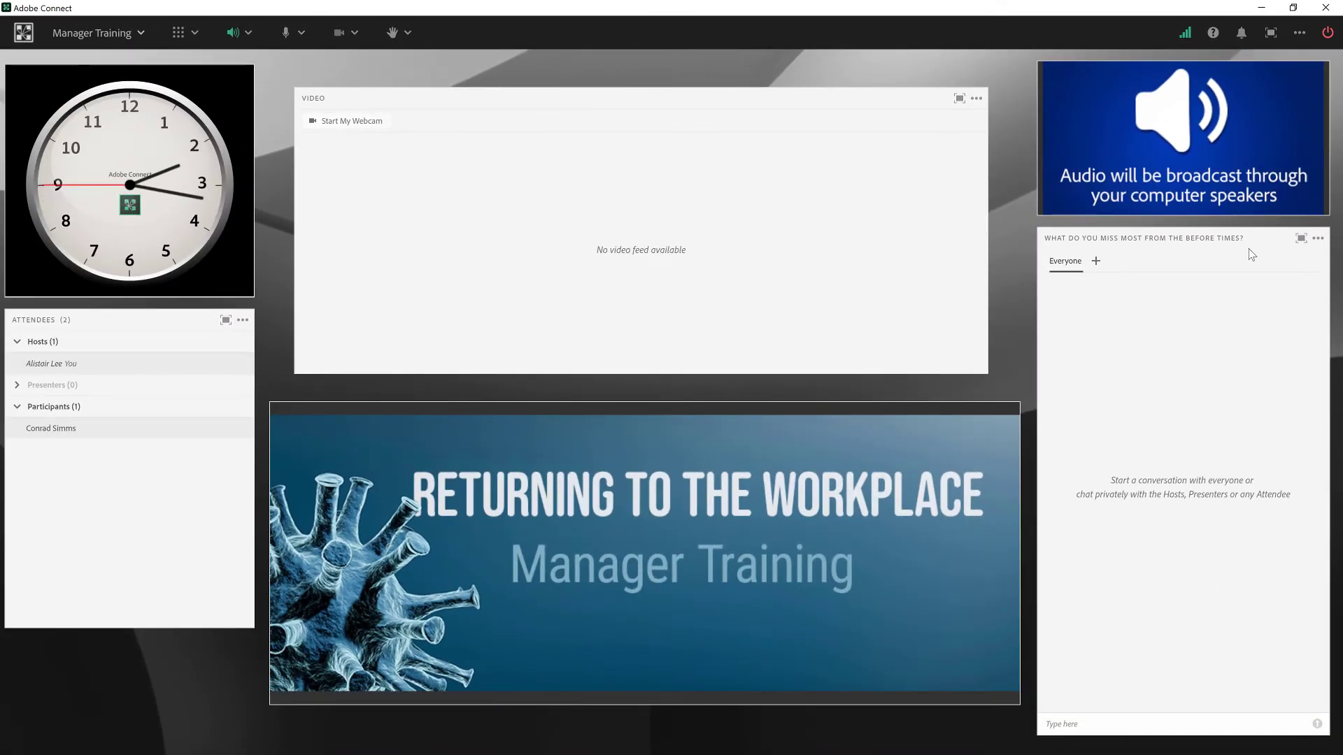
left_click(123, 35)
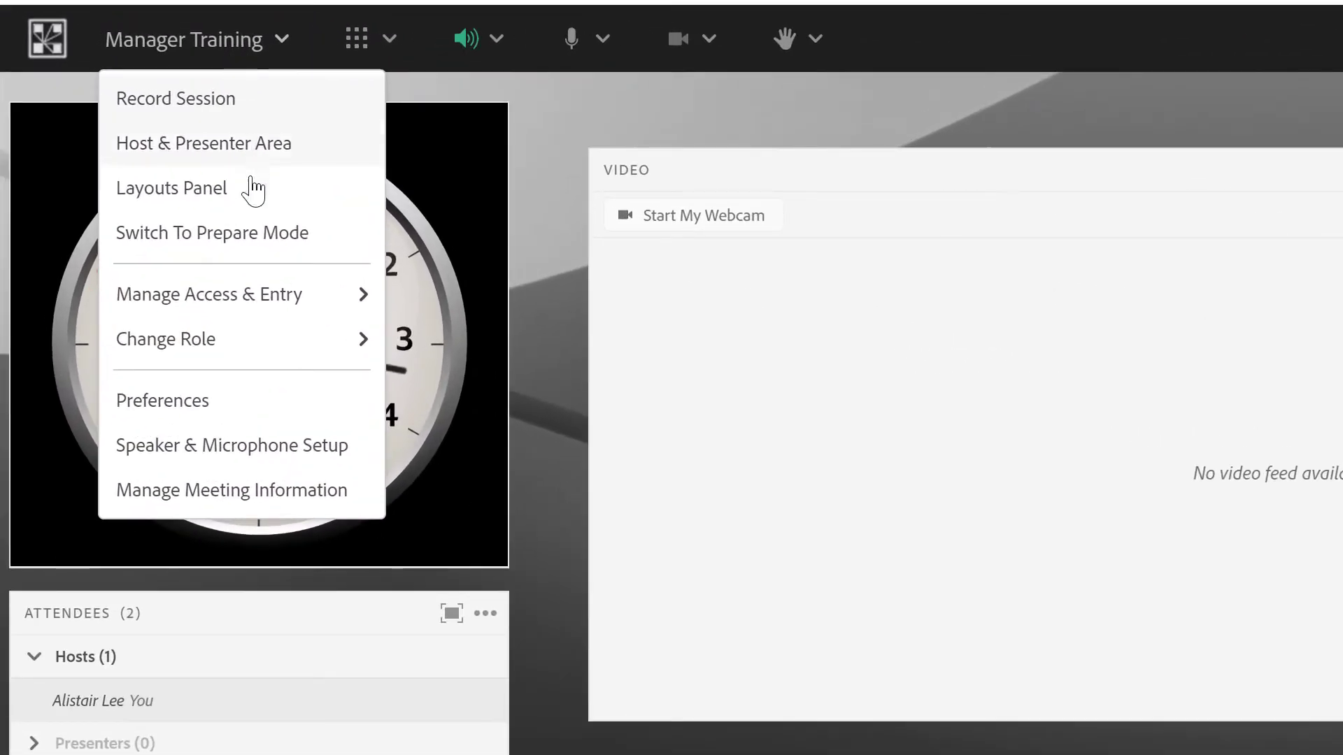
left_click(253, 201)
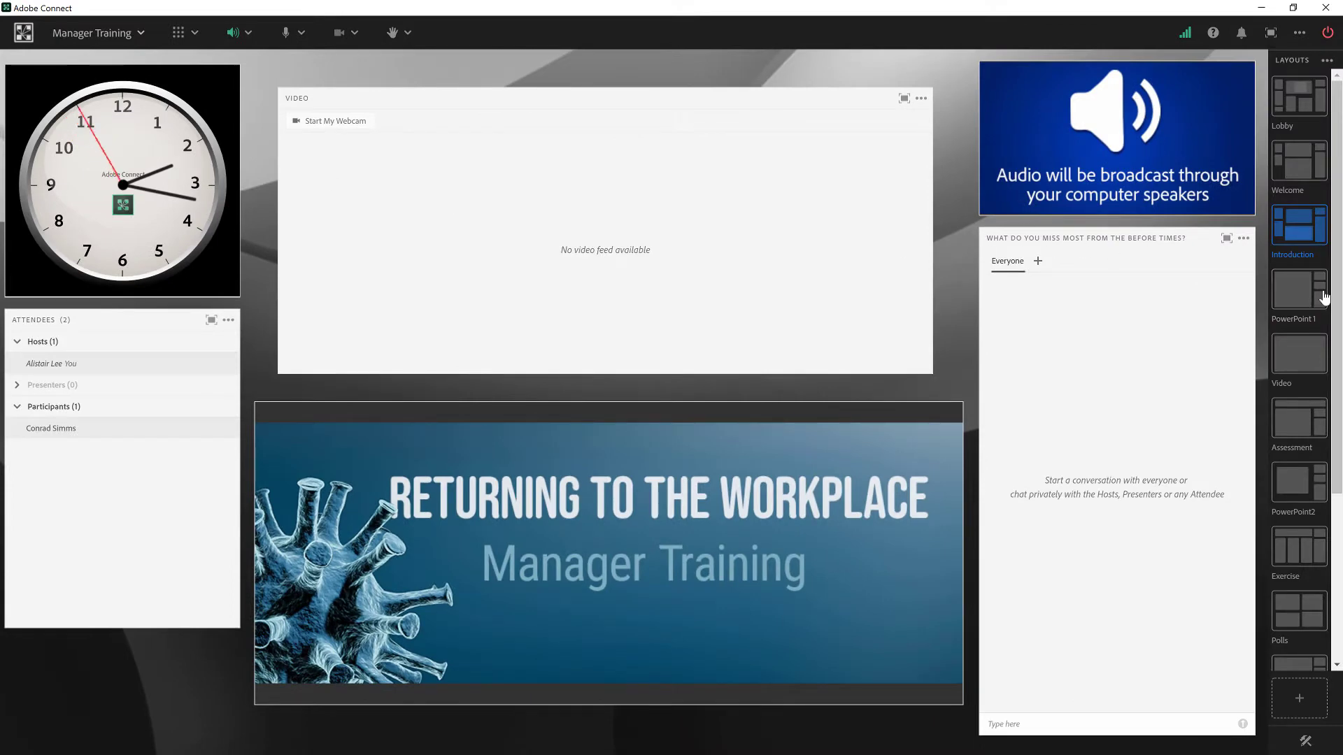
Step: Switch to the PowerPoint 1 layout and duplicate it as a new layout named PowerPoint 3
left_click(1295, 301)
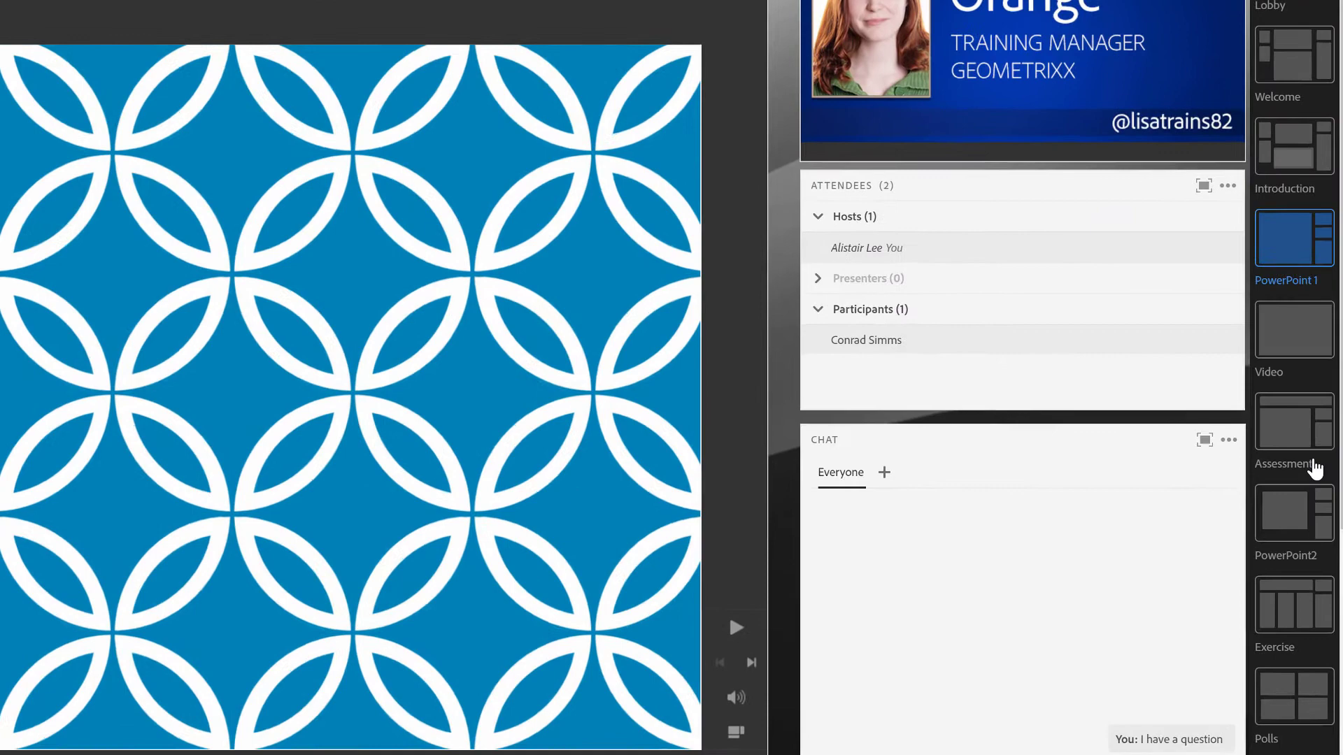
mouse_move(1296, 339)
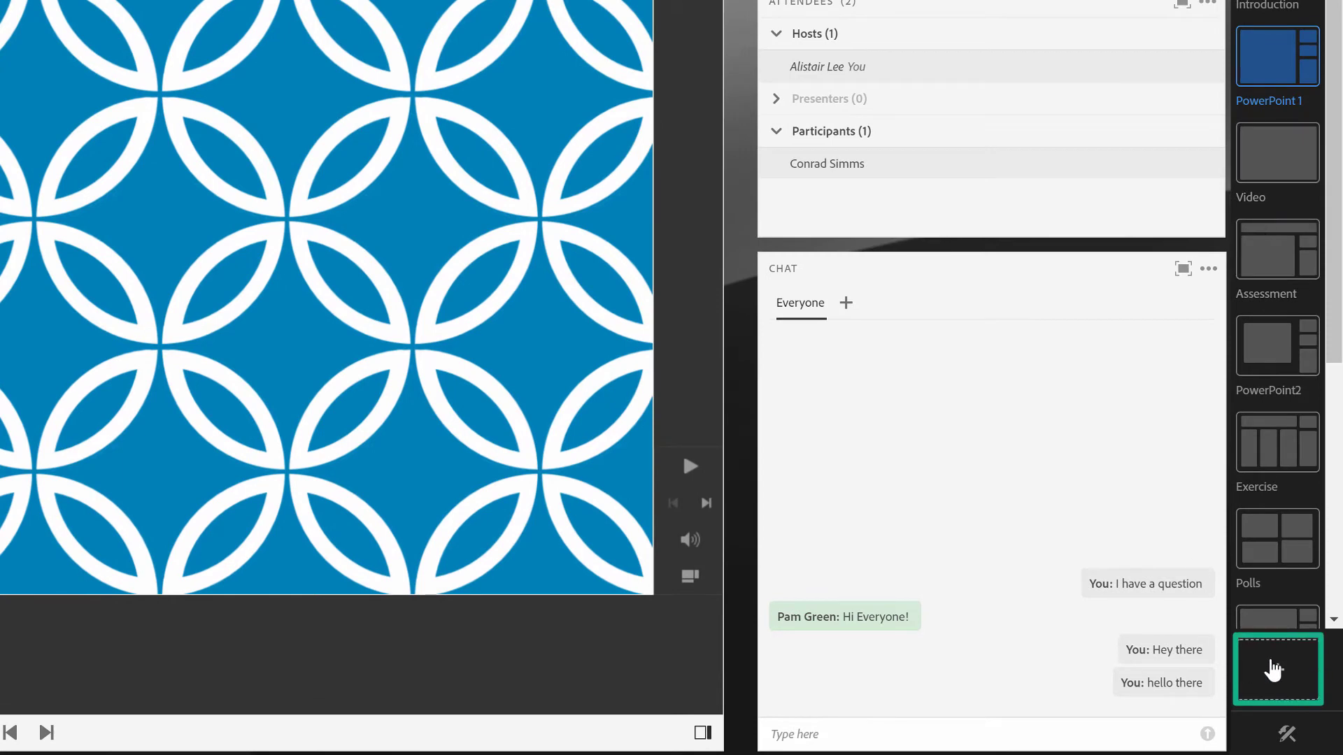
left_click(1274, 671)
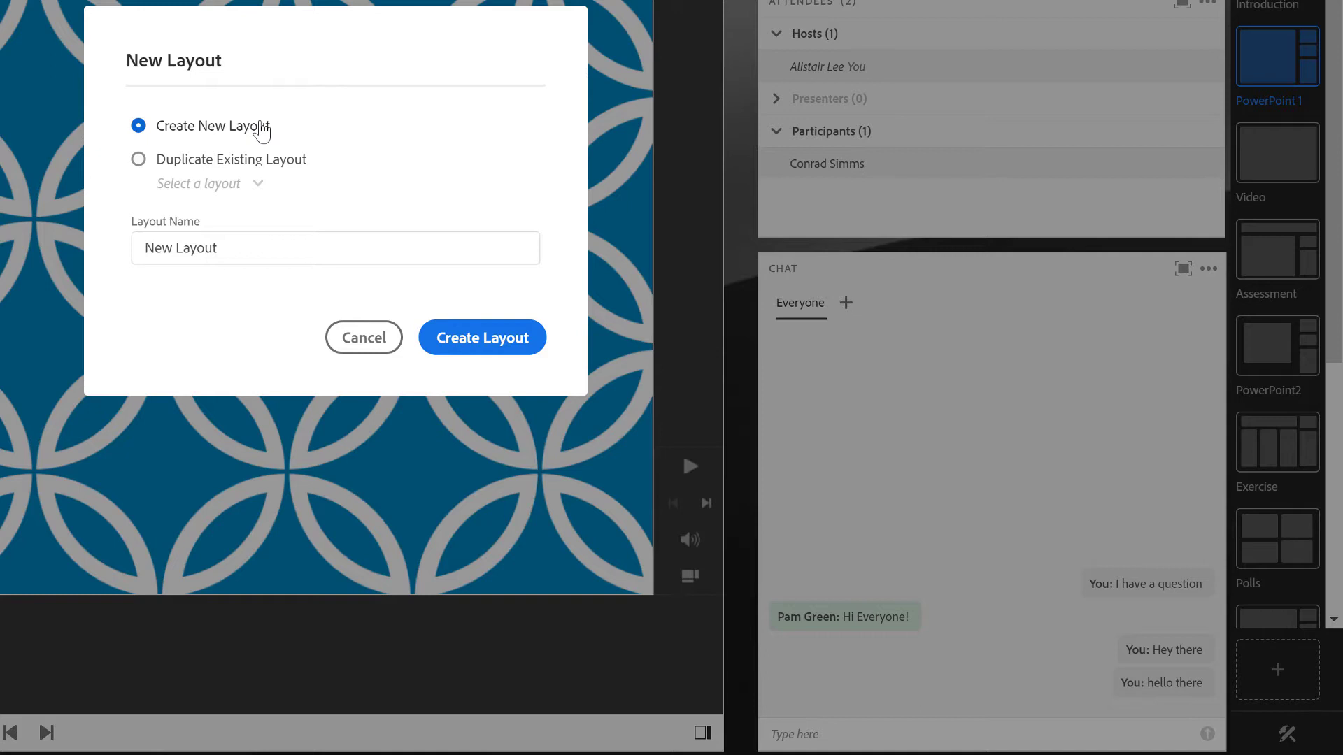
left_click(139, 161)
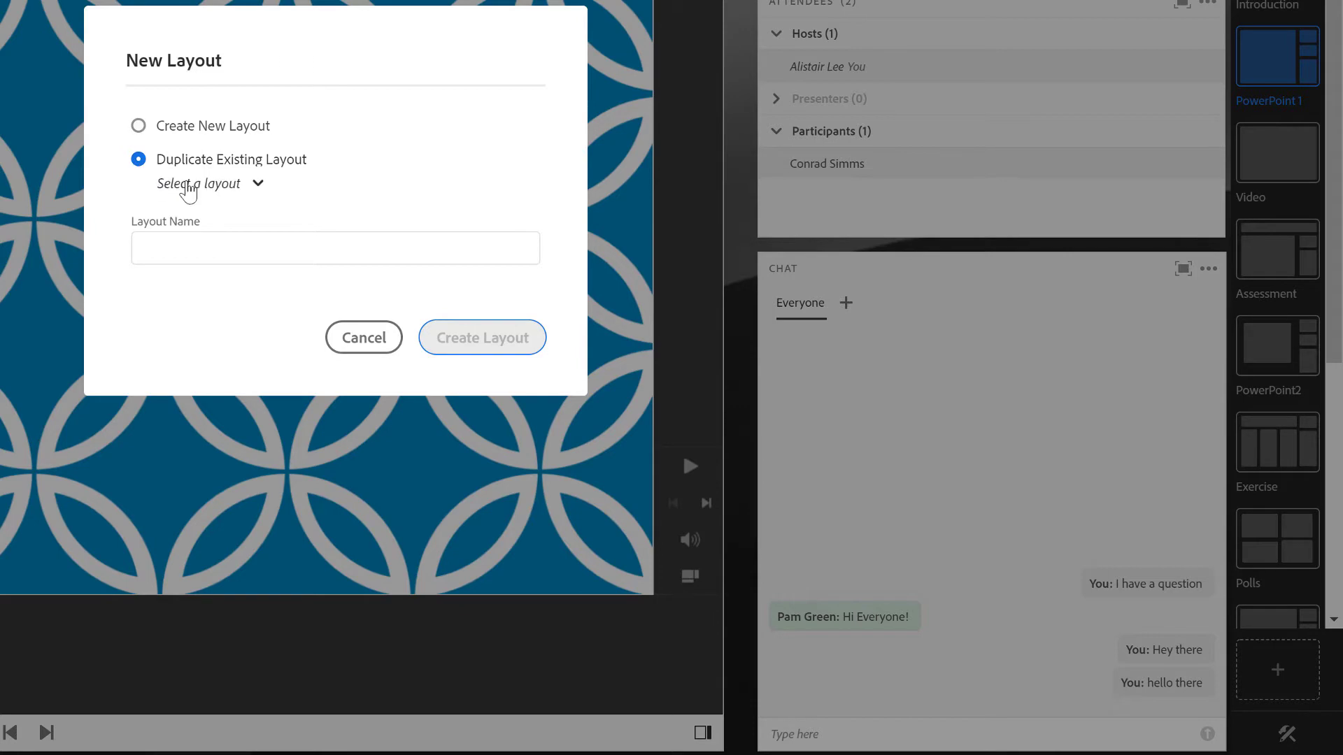
left_click(186, 187)
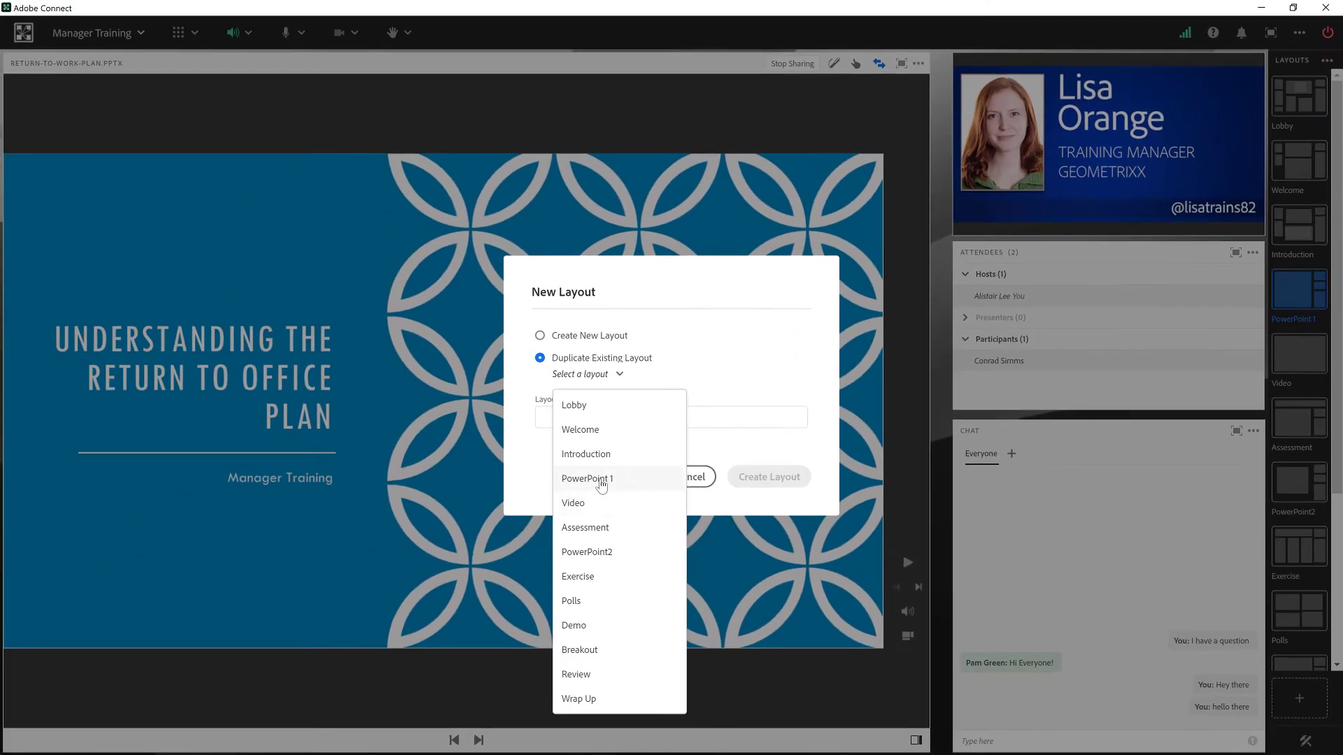
left_click(600, 481)
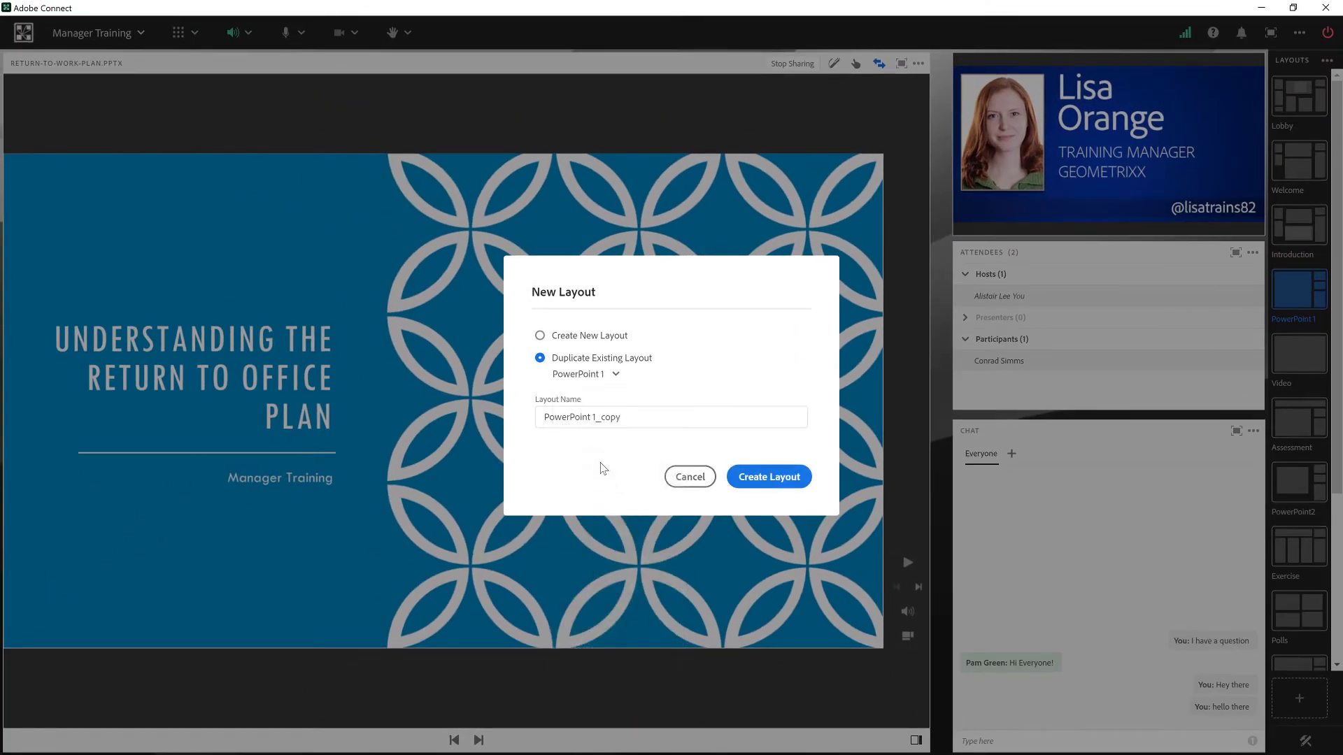
left_click_drag(589, 423, 708, 426)
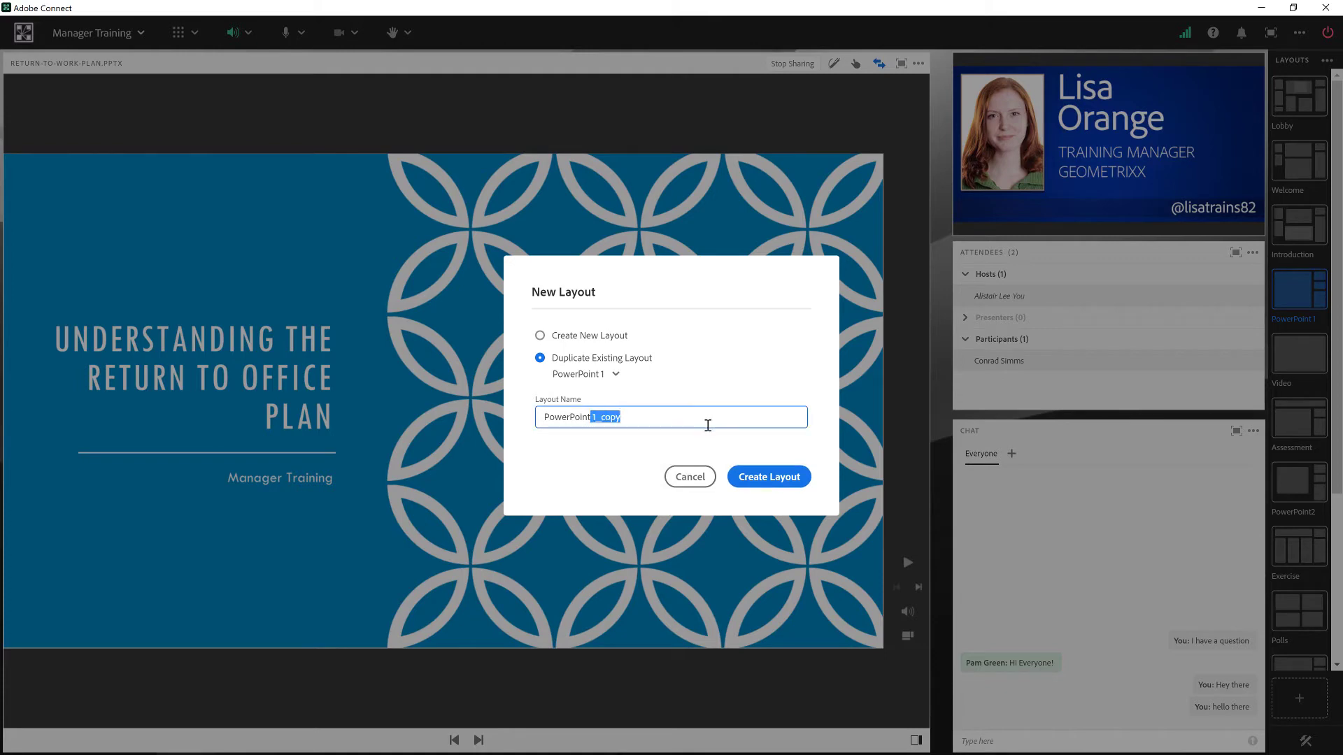
key("BackSpace")
left_click(771, 477)
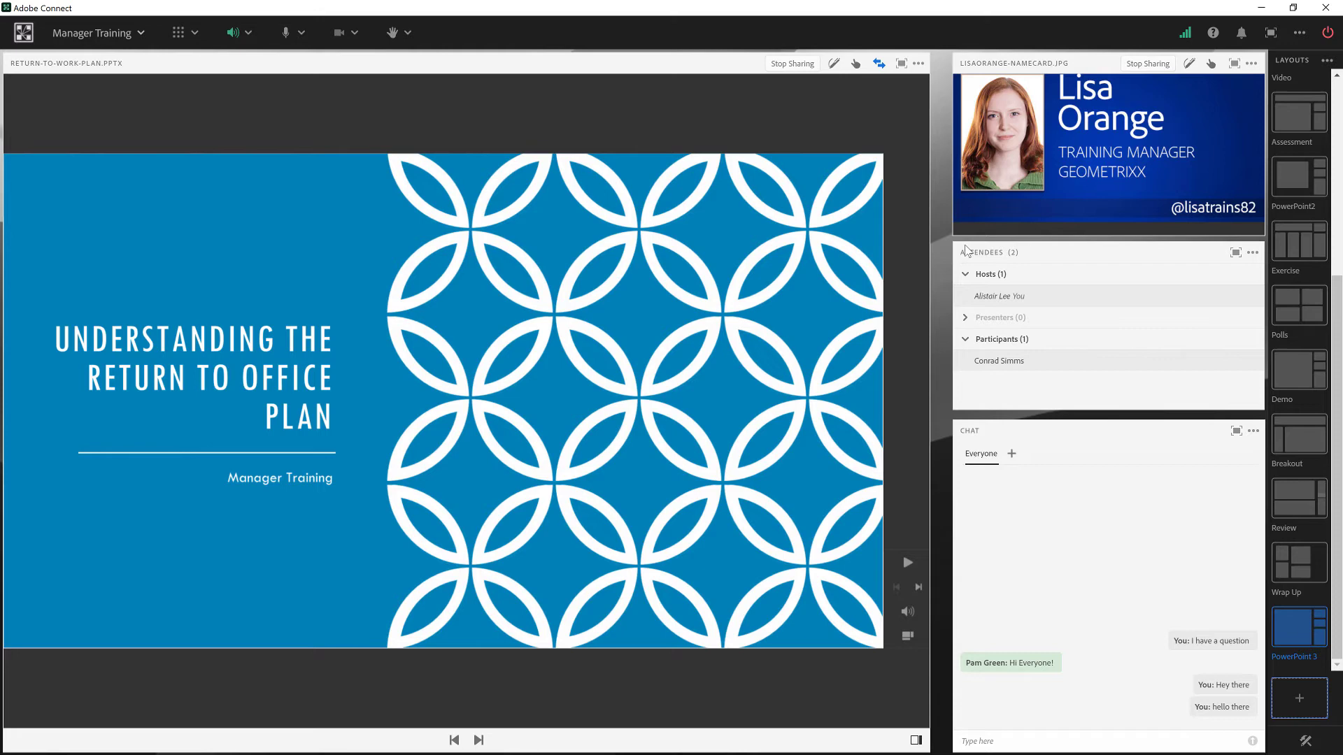
Step: Advance the shared return-to-work presentation to the Schedule slide and compare it in the PowerPoint 1 and PowerPoint 3 layouts
left_click(478, 740)
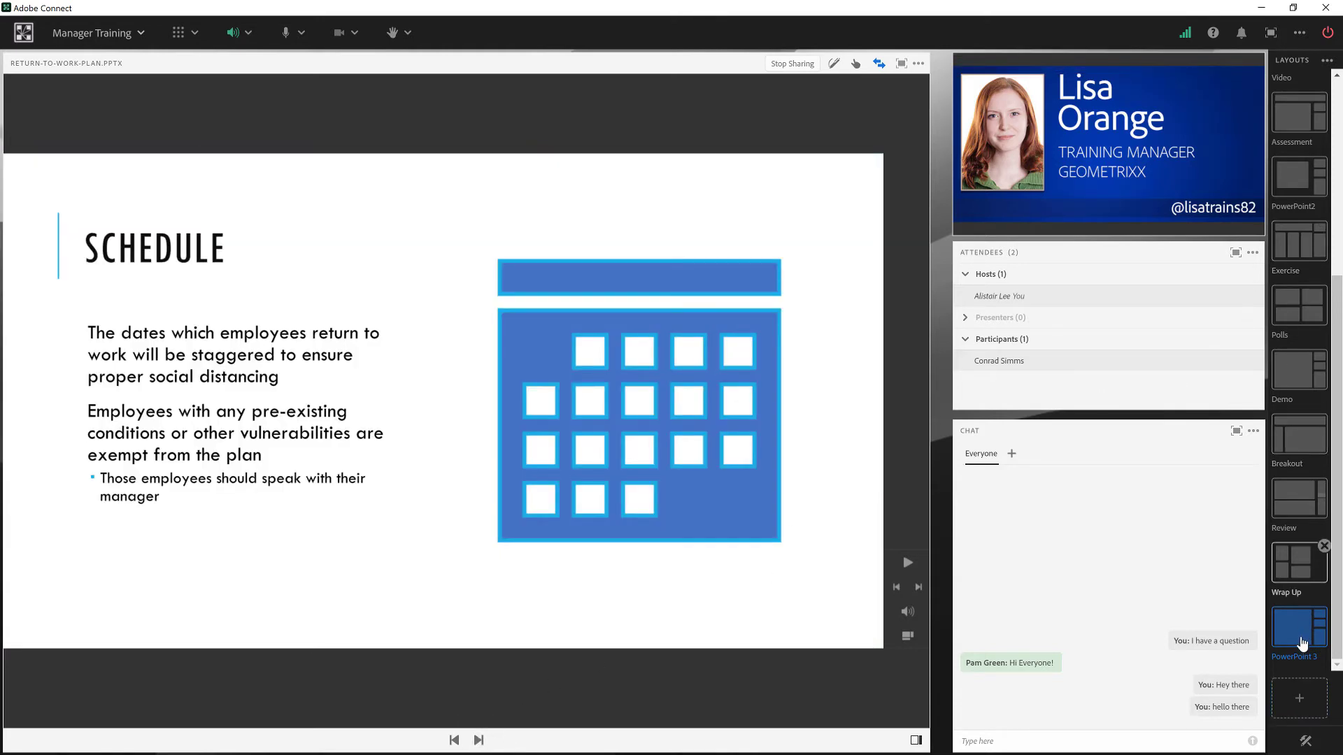
scroll(1301, 210, "up", 2)
scroll(1300, 189, "up", 1)
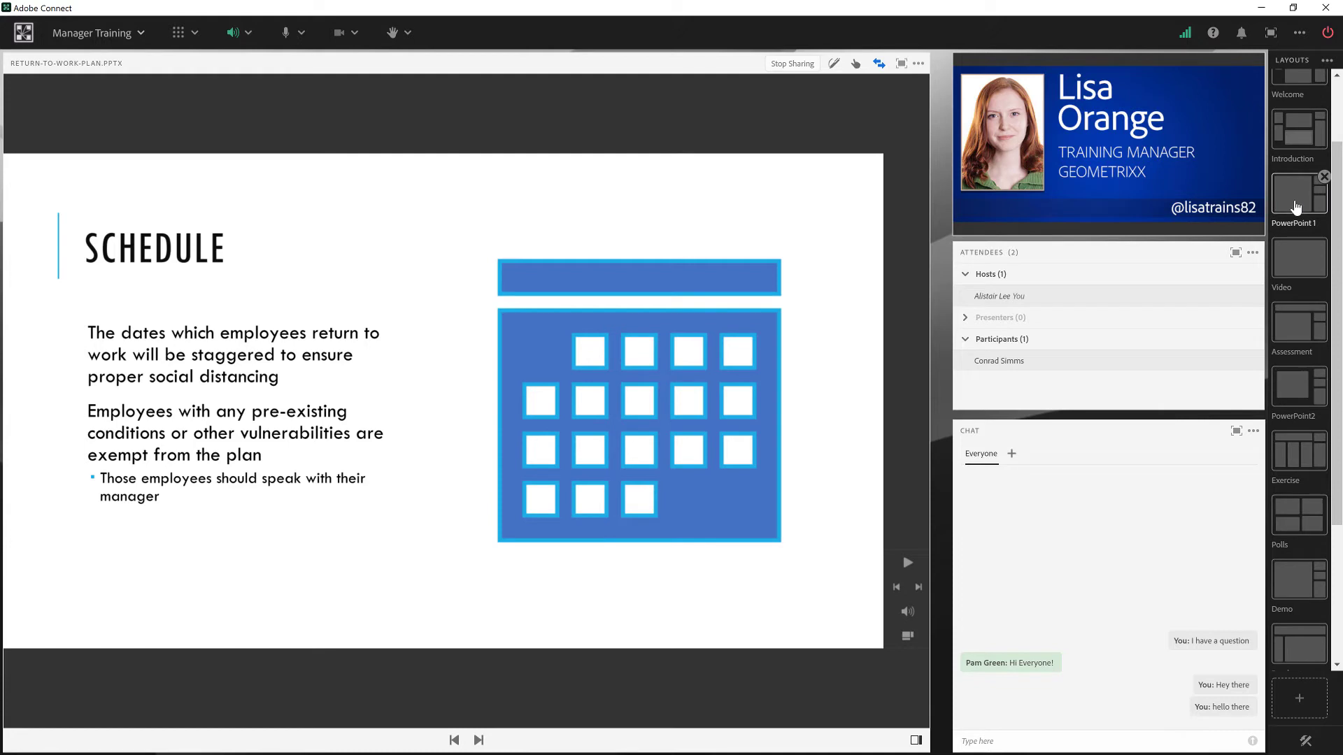
left_click(1296, 203)
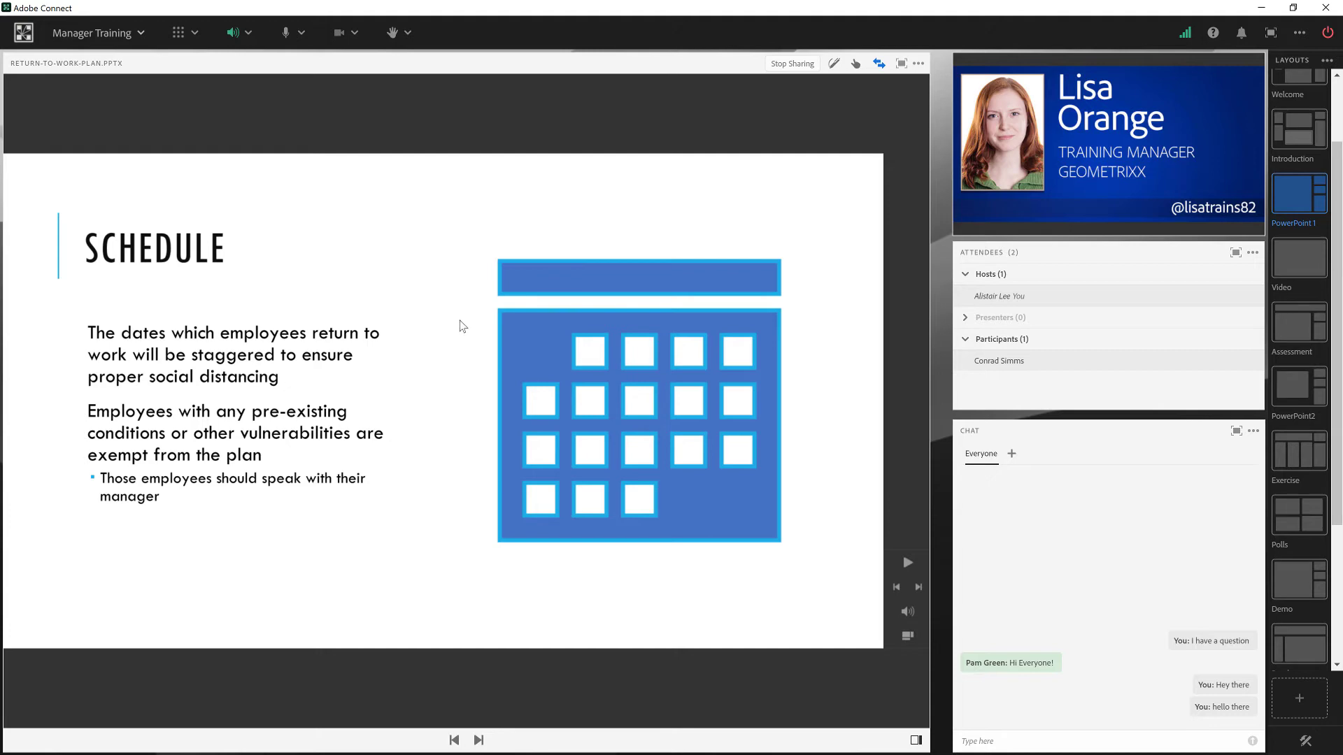
scroll(1274, 564, "down", 3)
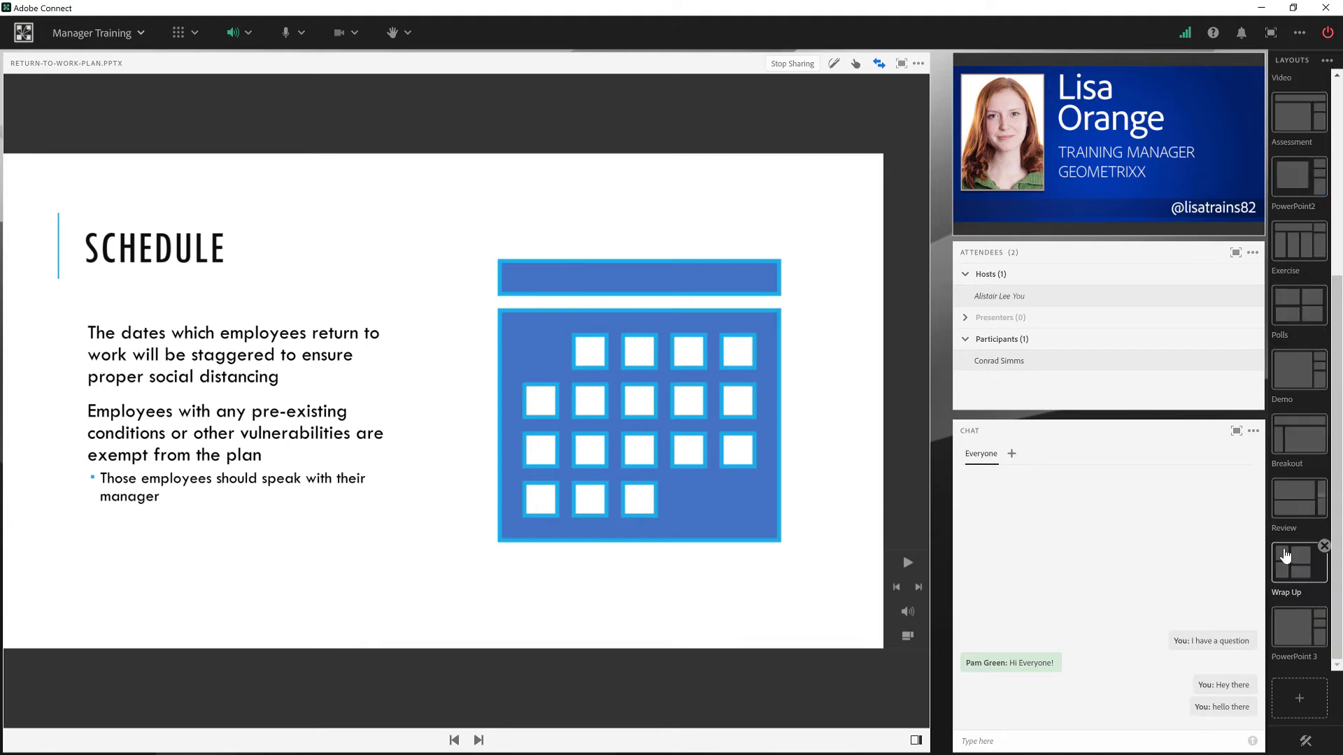
left_click(1294, 629)
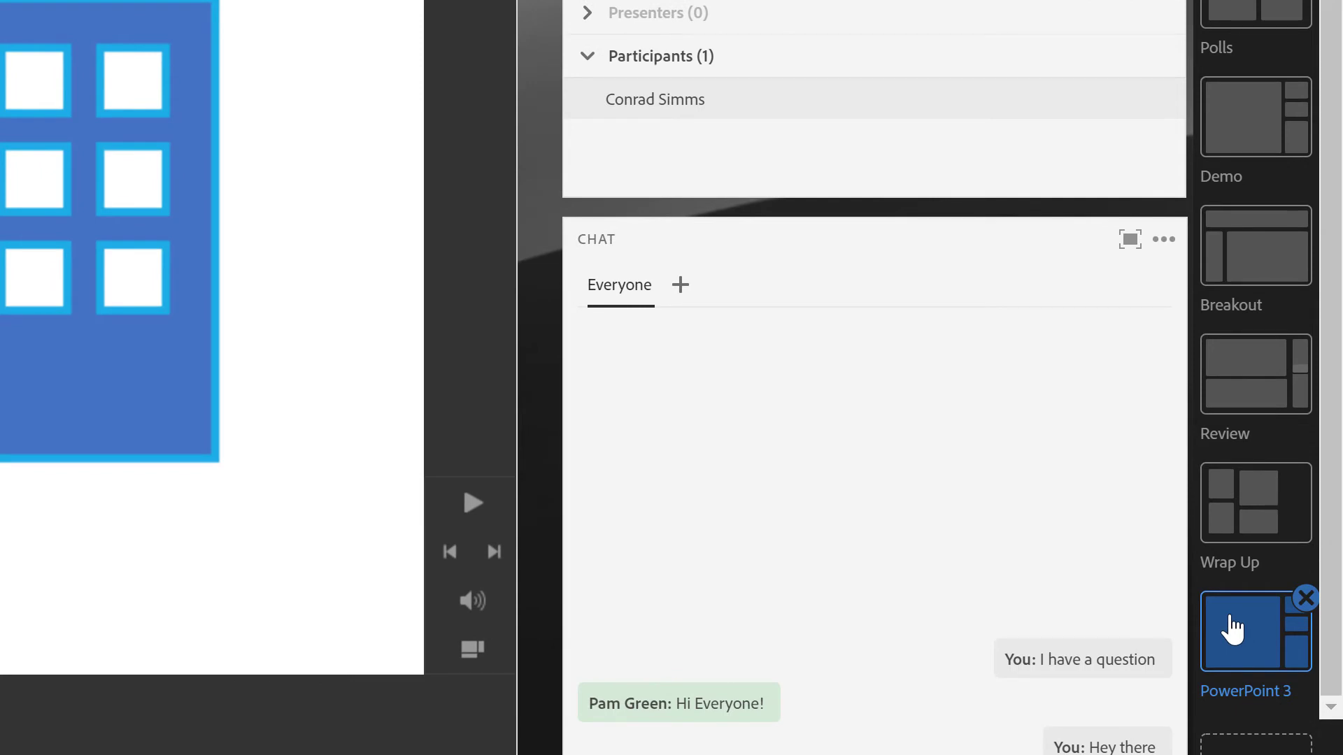
Step: Move the PowerPoint 3 layout between Demo and Breakout, and open its name for editing
left_click_drag(1235, 642, 1254, 216)
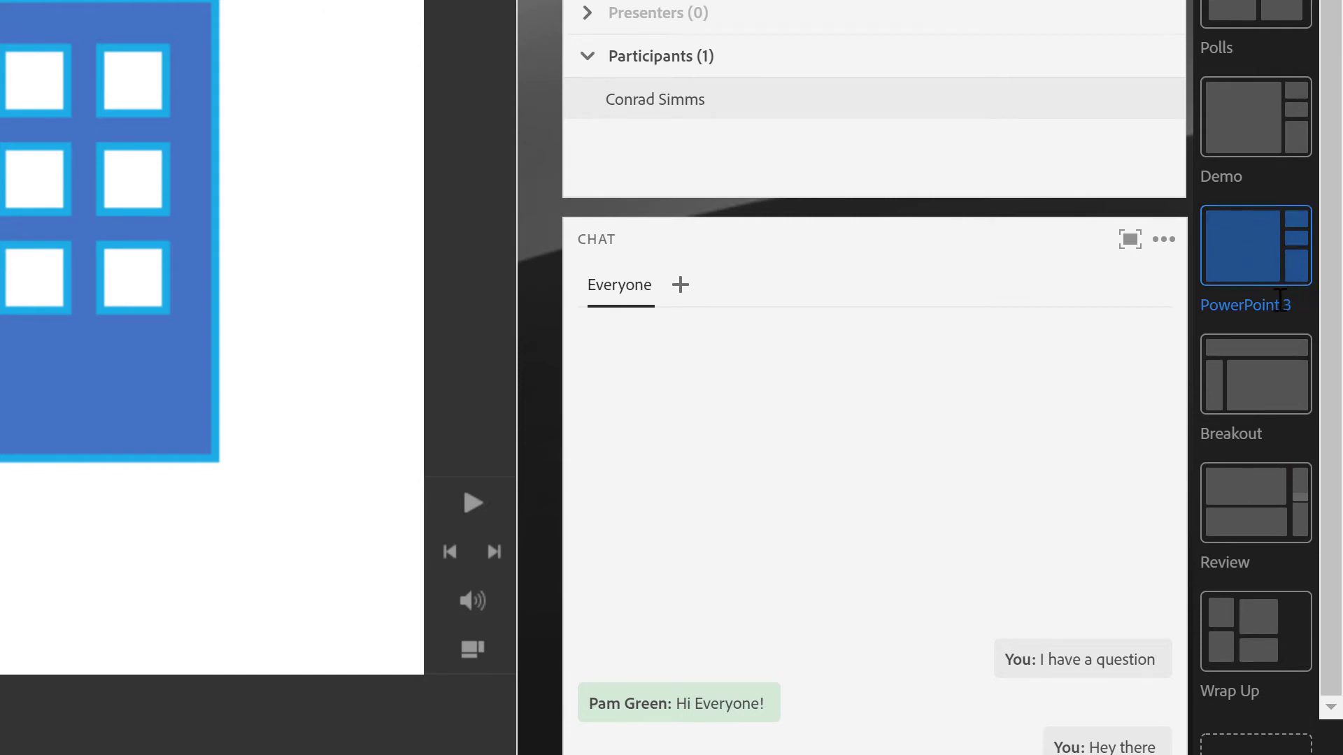
double_click(1286, 306)
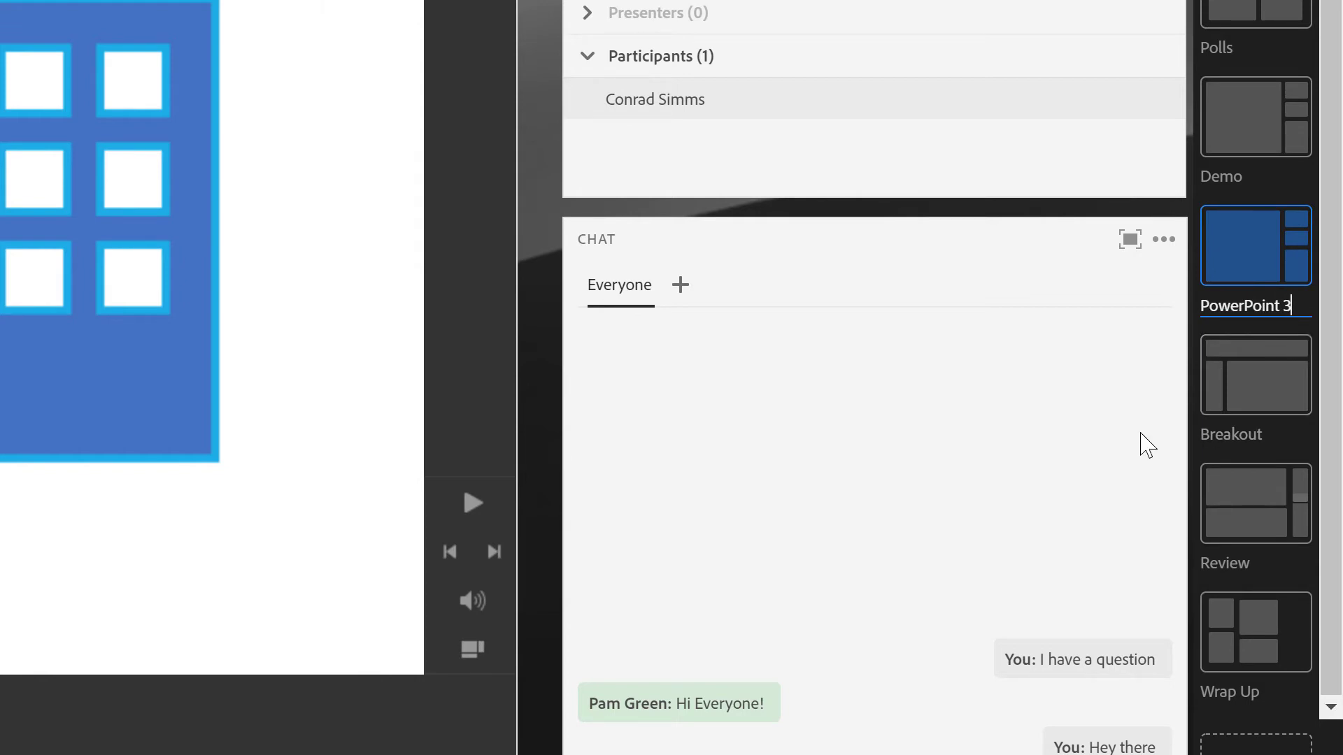
key("Return")
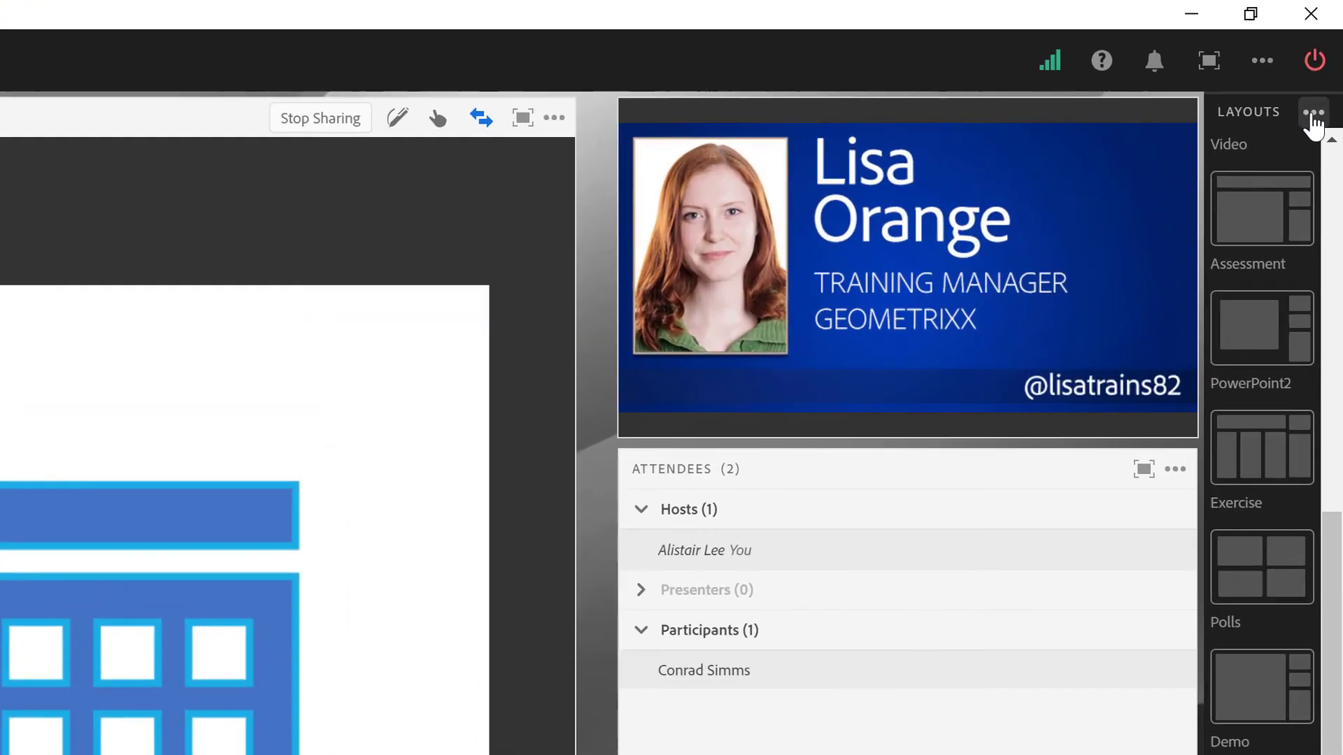
Step: Open layout management and select the Welcome, Video and Exercise layouts together
left_click(1327, 61)
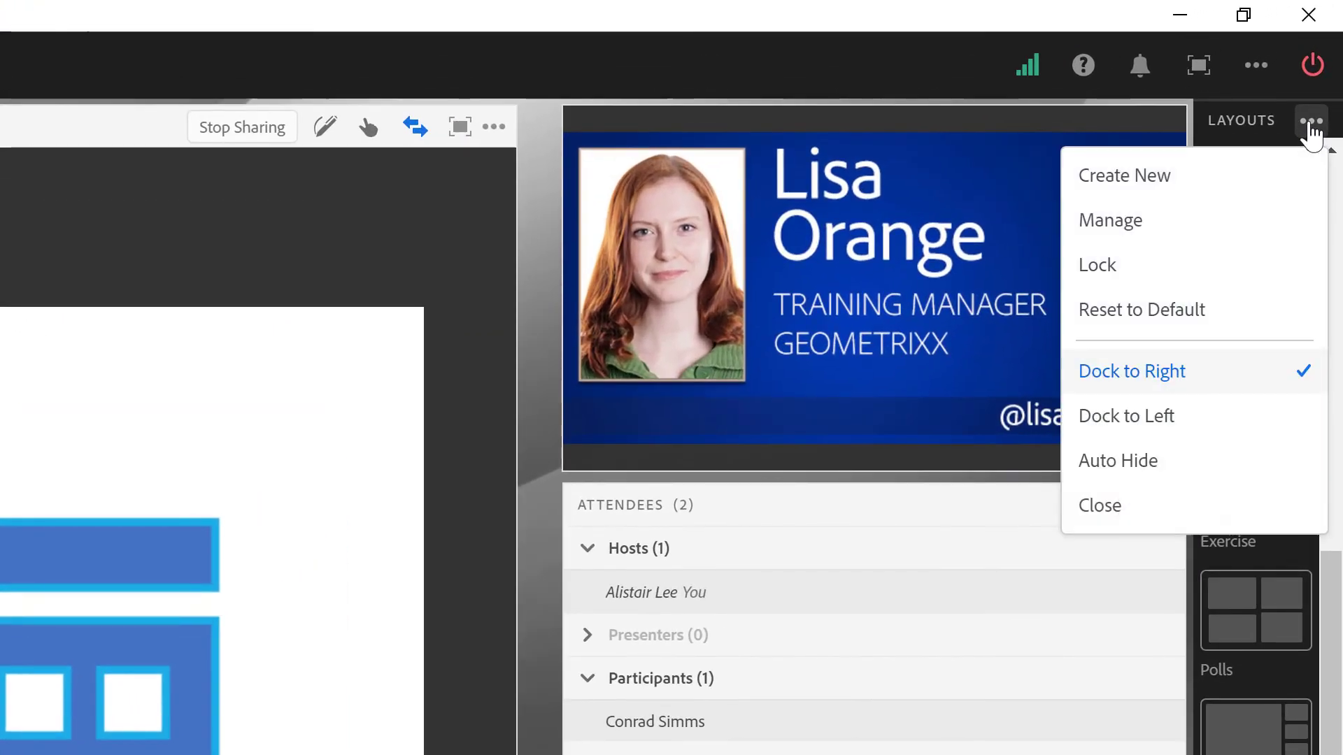
left_click(1190, 228)
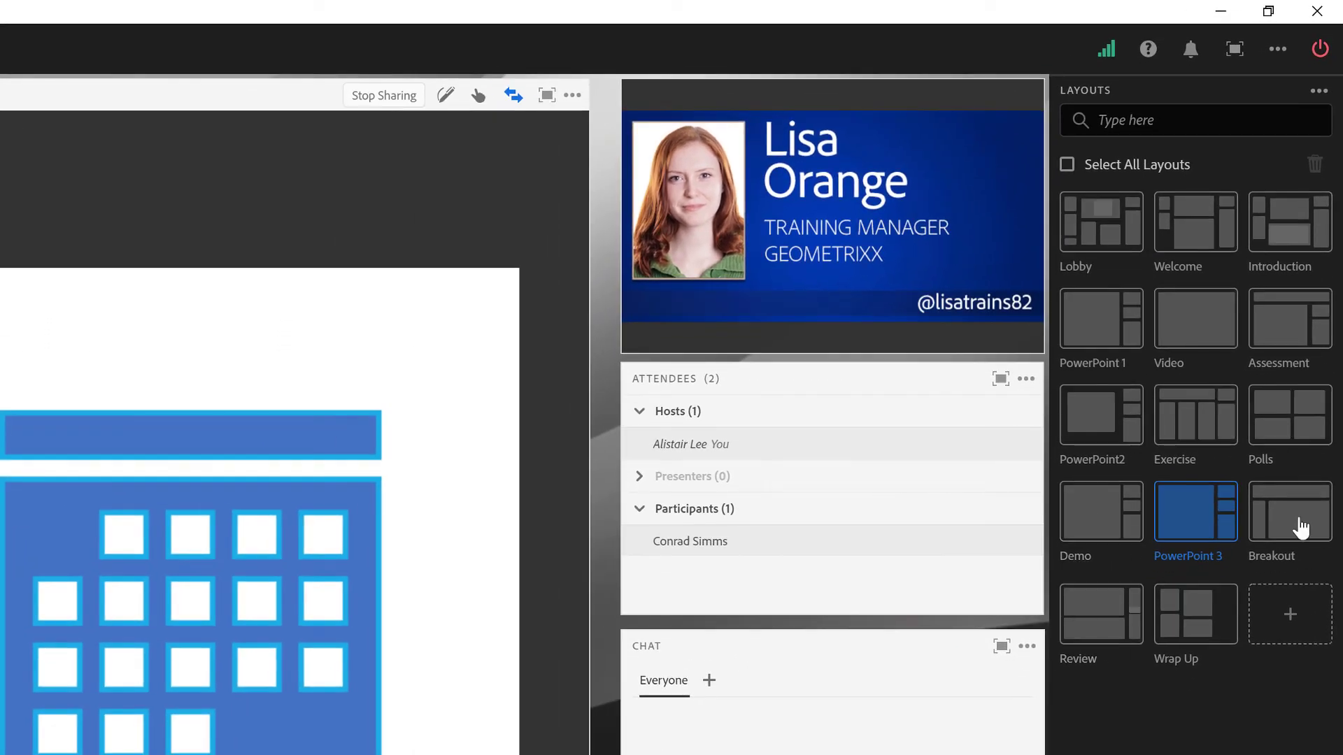
mouse_move(1222, 217)
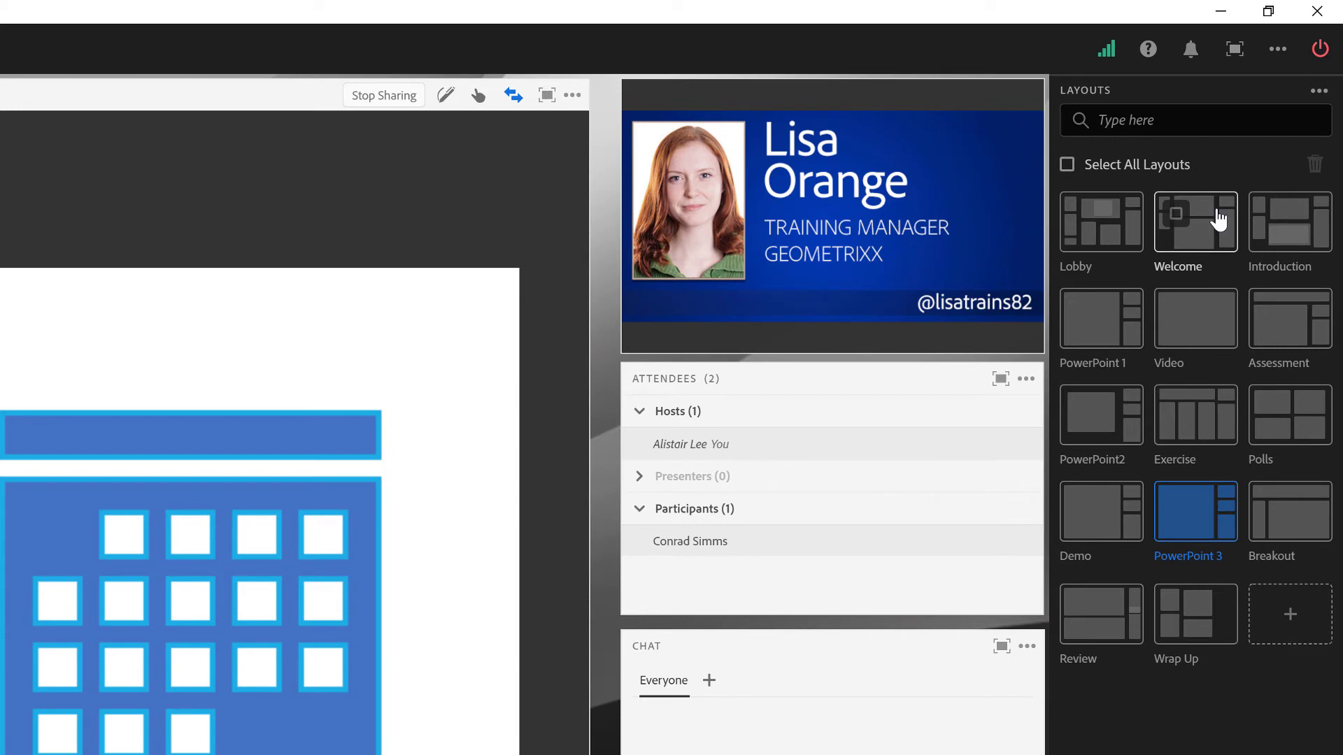
left_click(1189, 219)
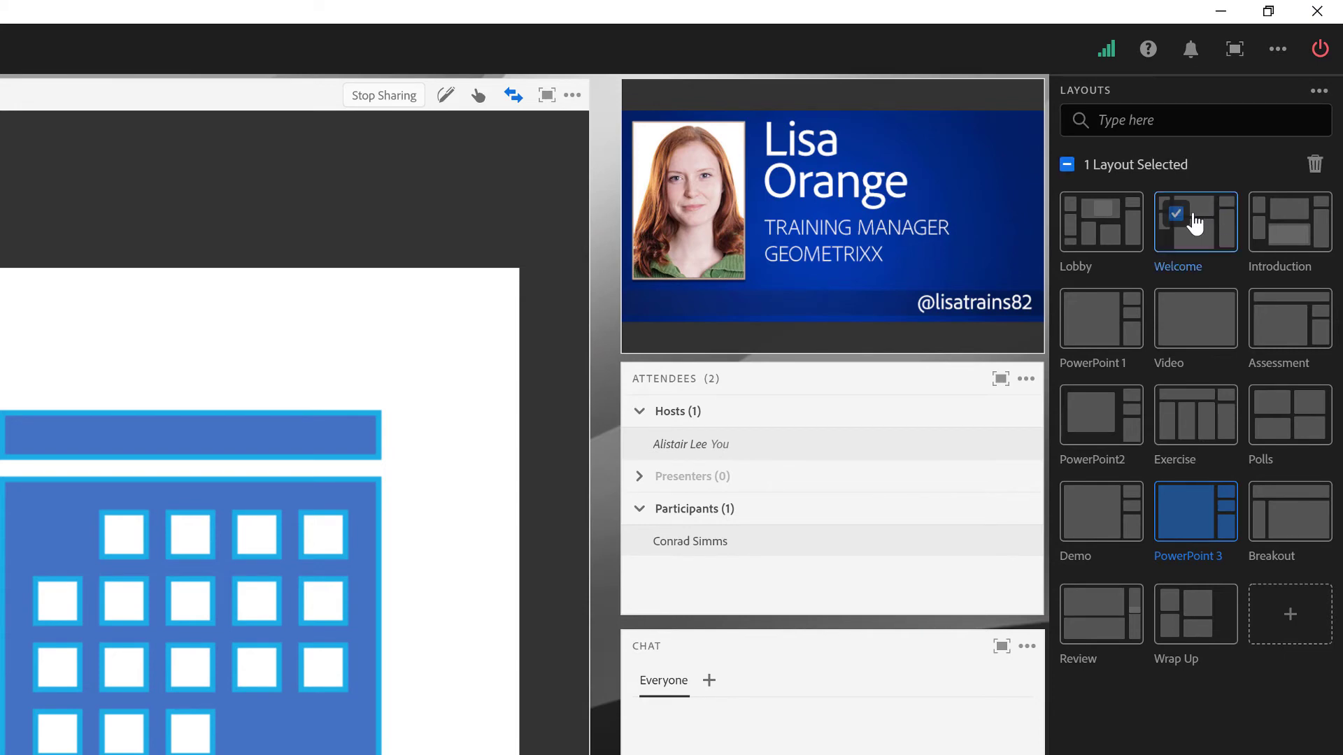
left_click(1194, 333)
left_click(1193, 411)
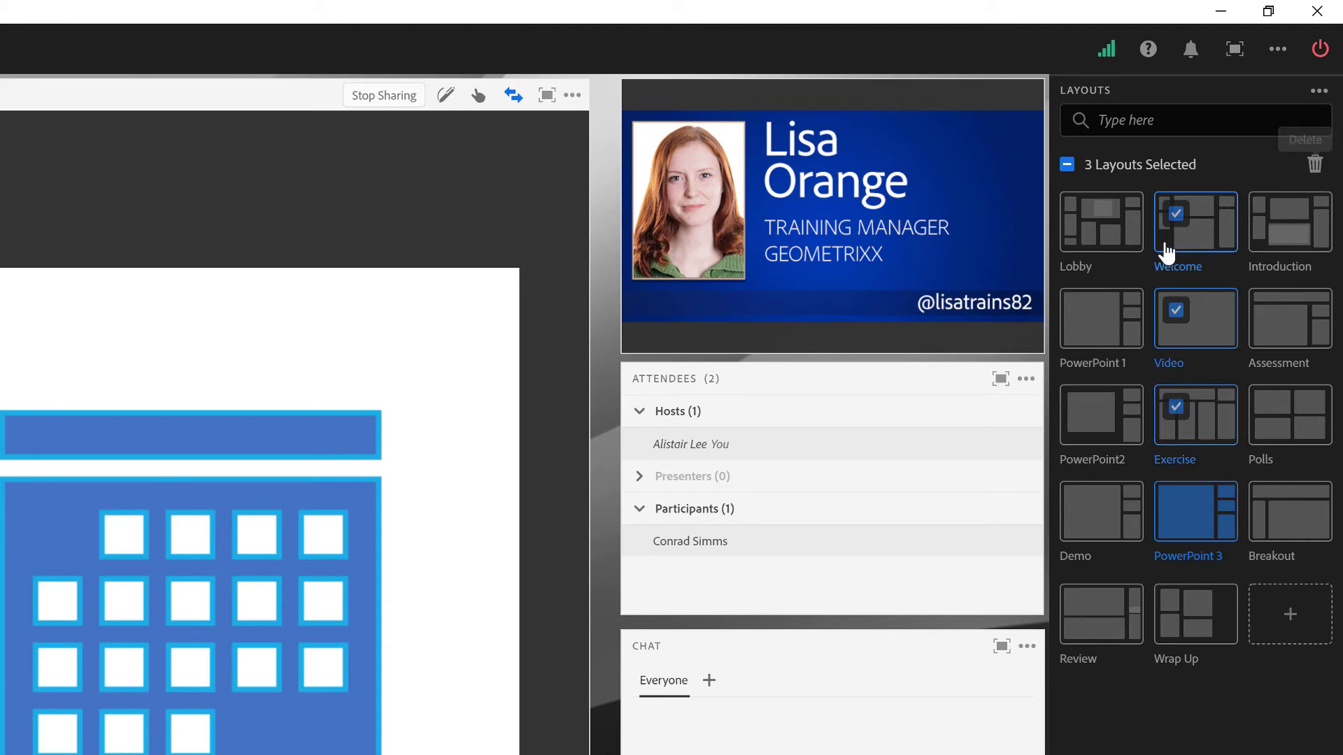
Step: Deselect the Welcome, Video and Exercise layouts and move the Exercise layout ahead of PowerPoint2
left_click(1182, 223)
left_click(1178, 330)
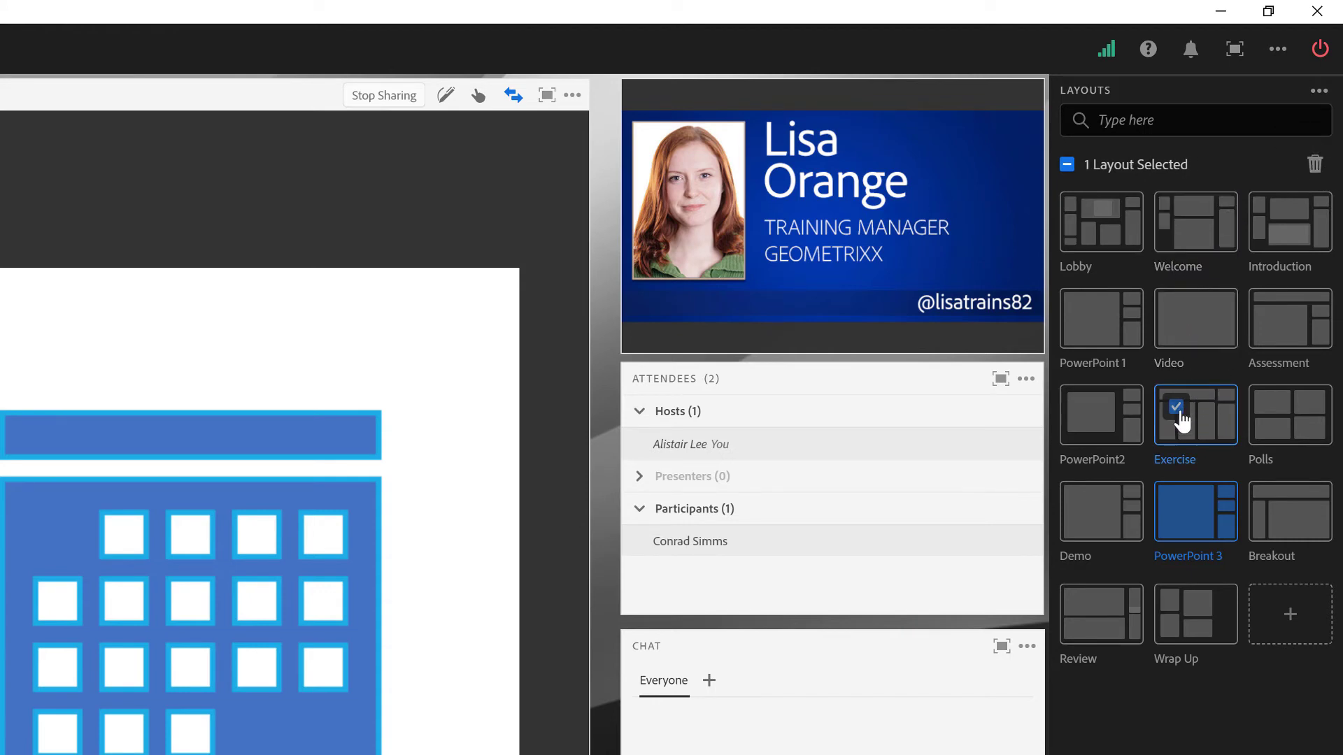
left_click(1177, 413)
left_click_drag(1220, 399, 1097, 396)
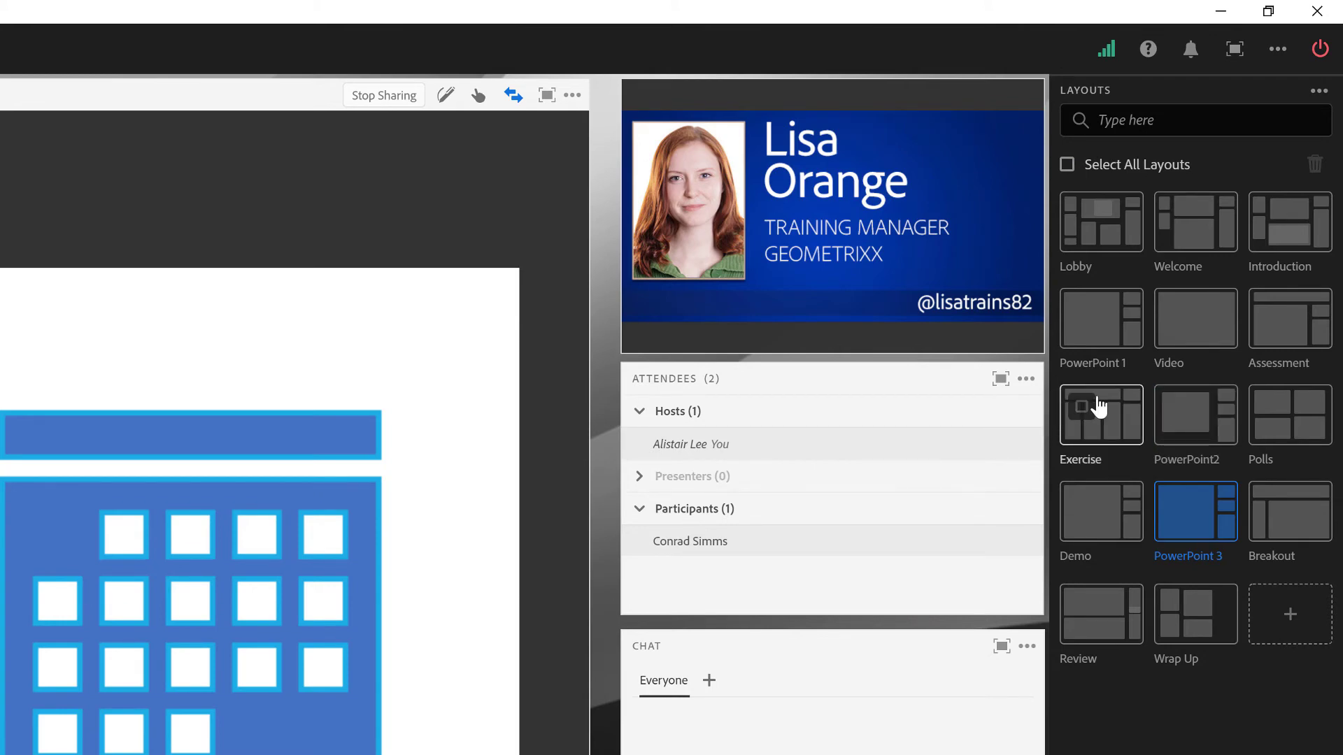
Step: Search the layouts for "power" and leave layout management
left_click(1140, 121)
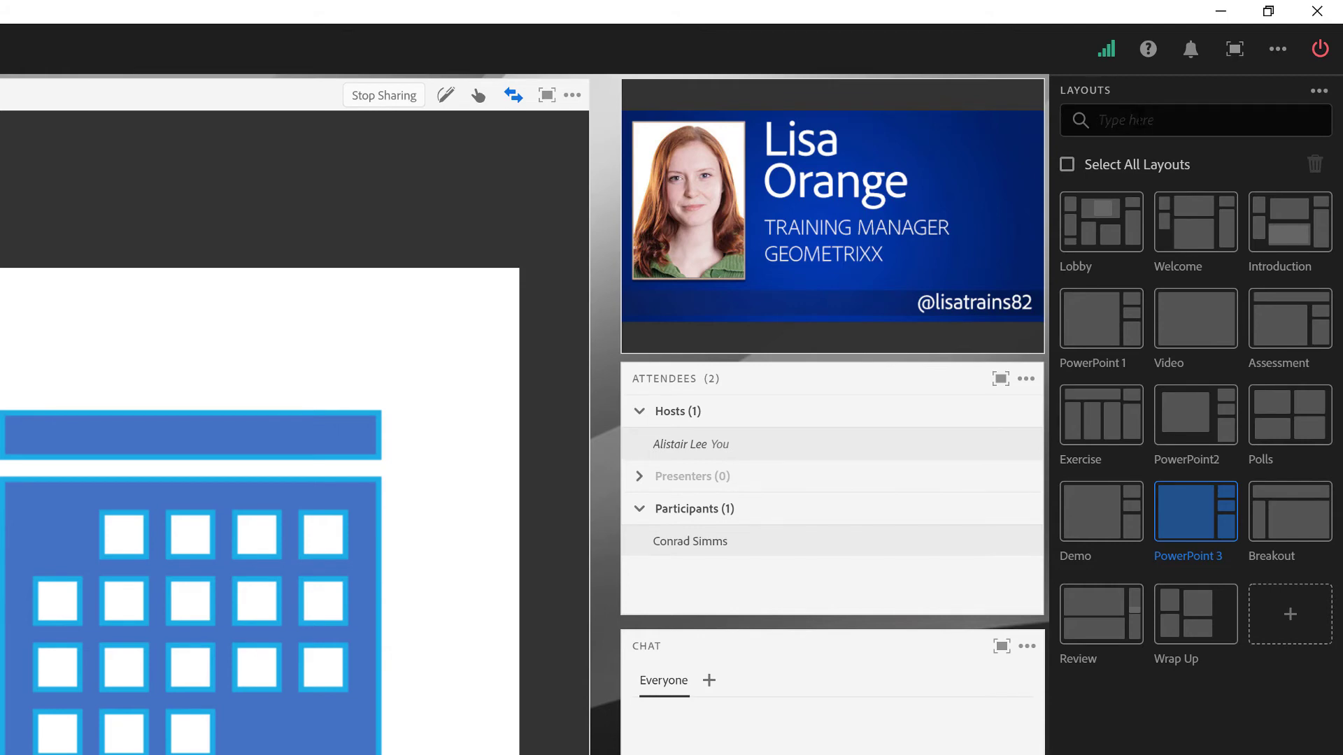
type("power")
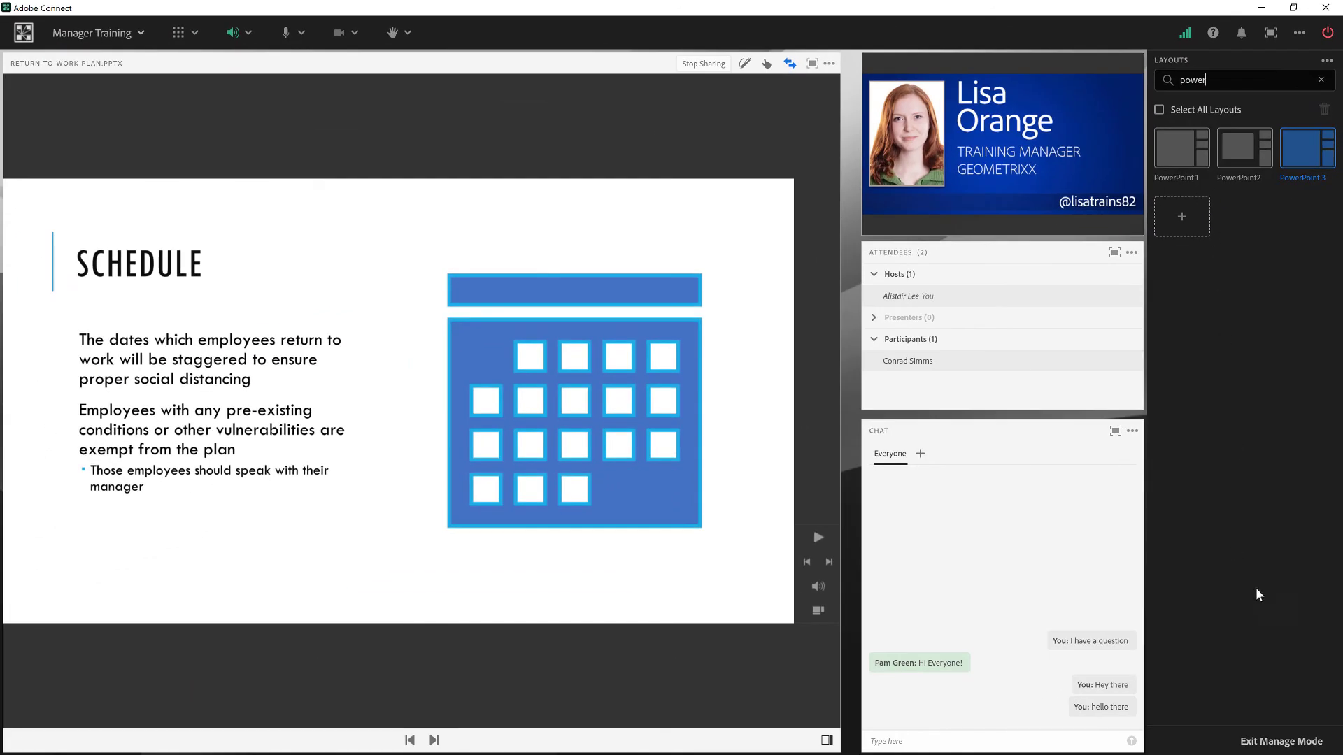
left_click(1257, 740)
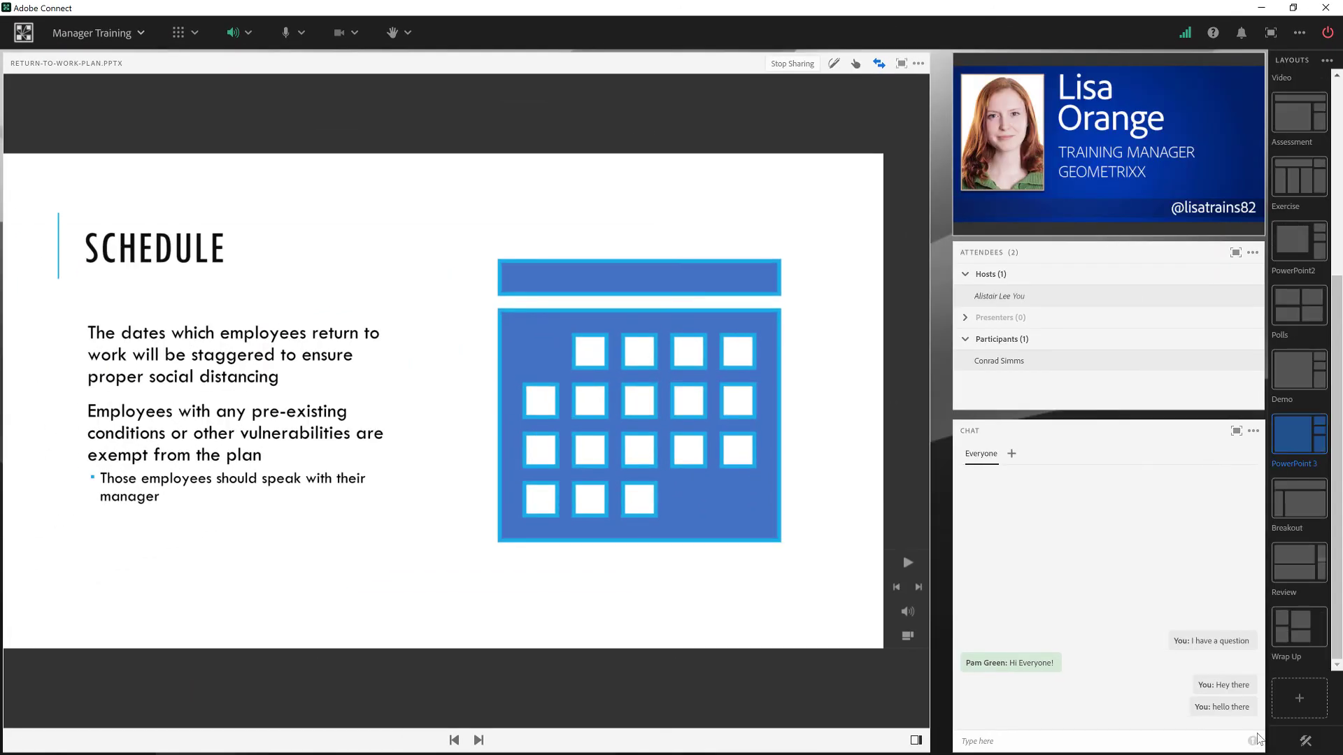
Step: Lock the layouts and switch the meeting room to the Polls layout
left_click(1324, 62)
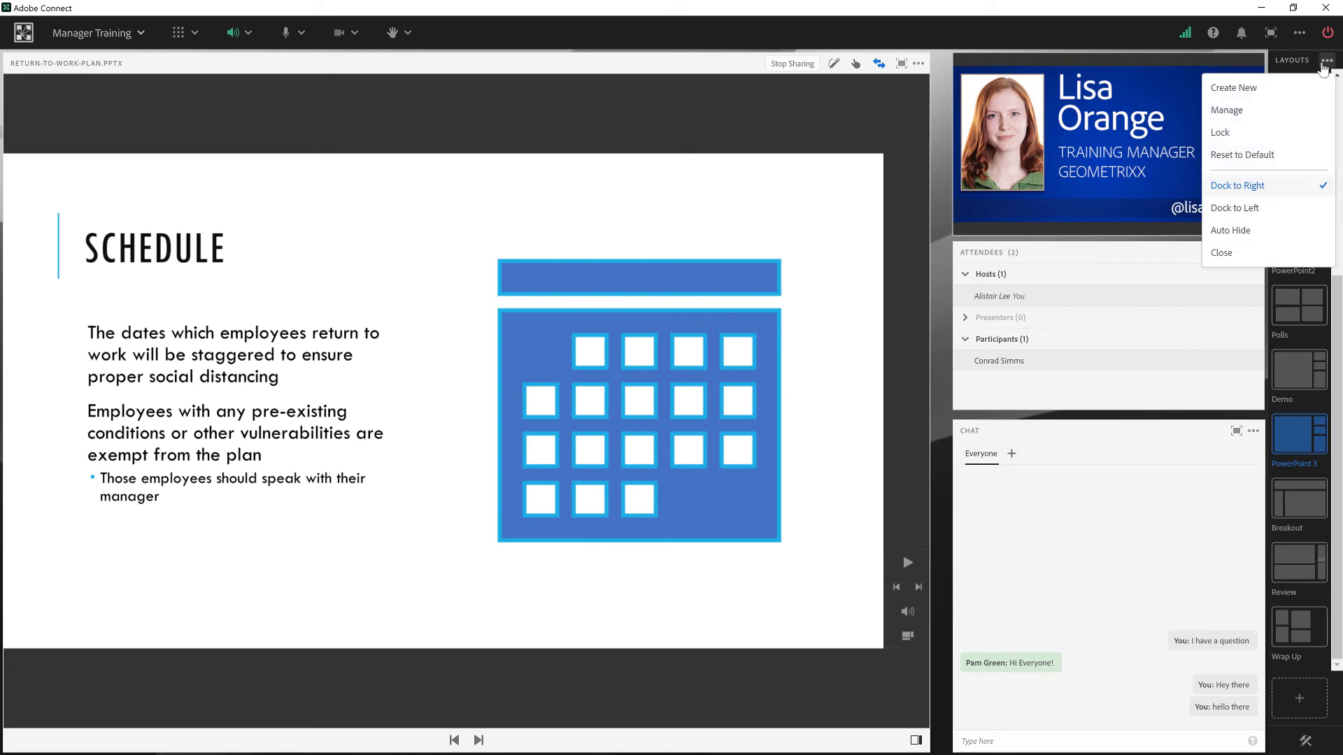
left_click(1264, 132)
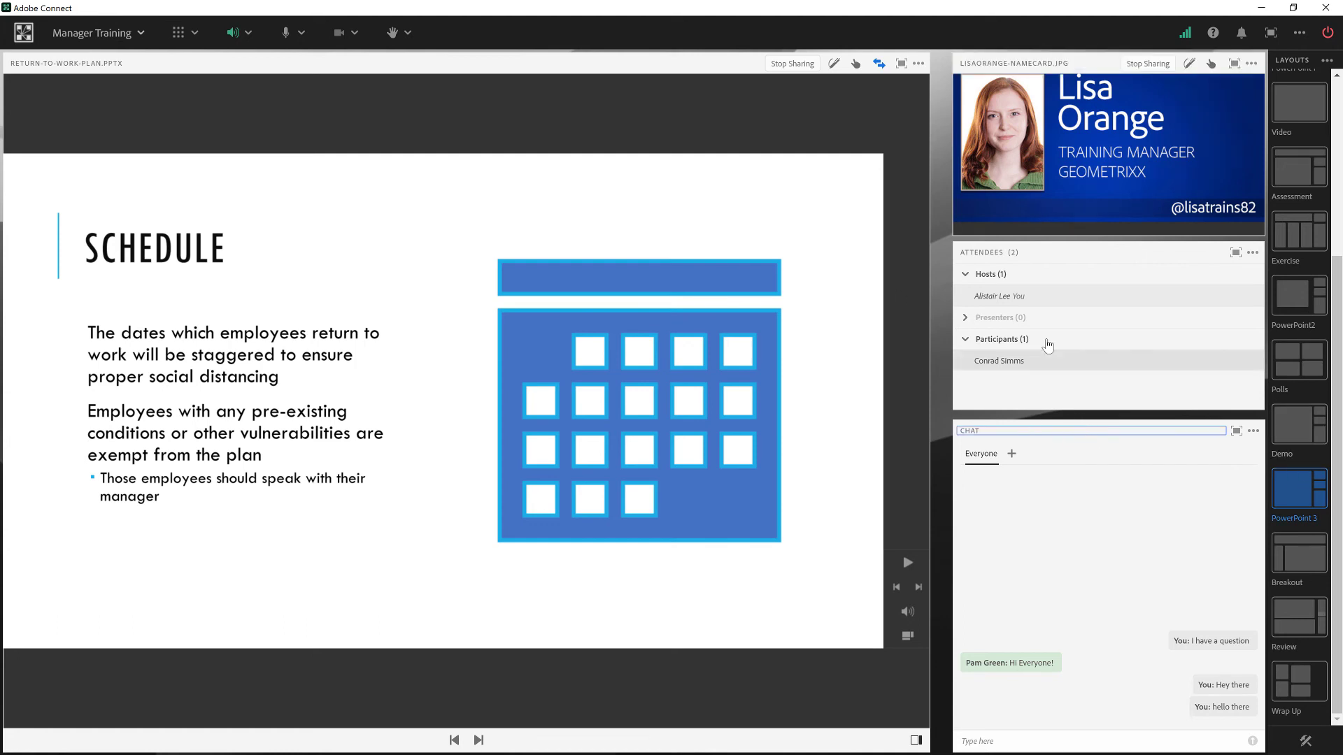
left_click(1302, 362)
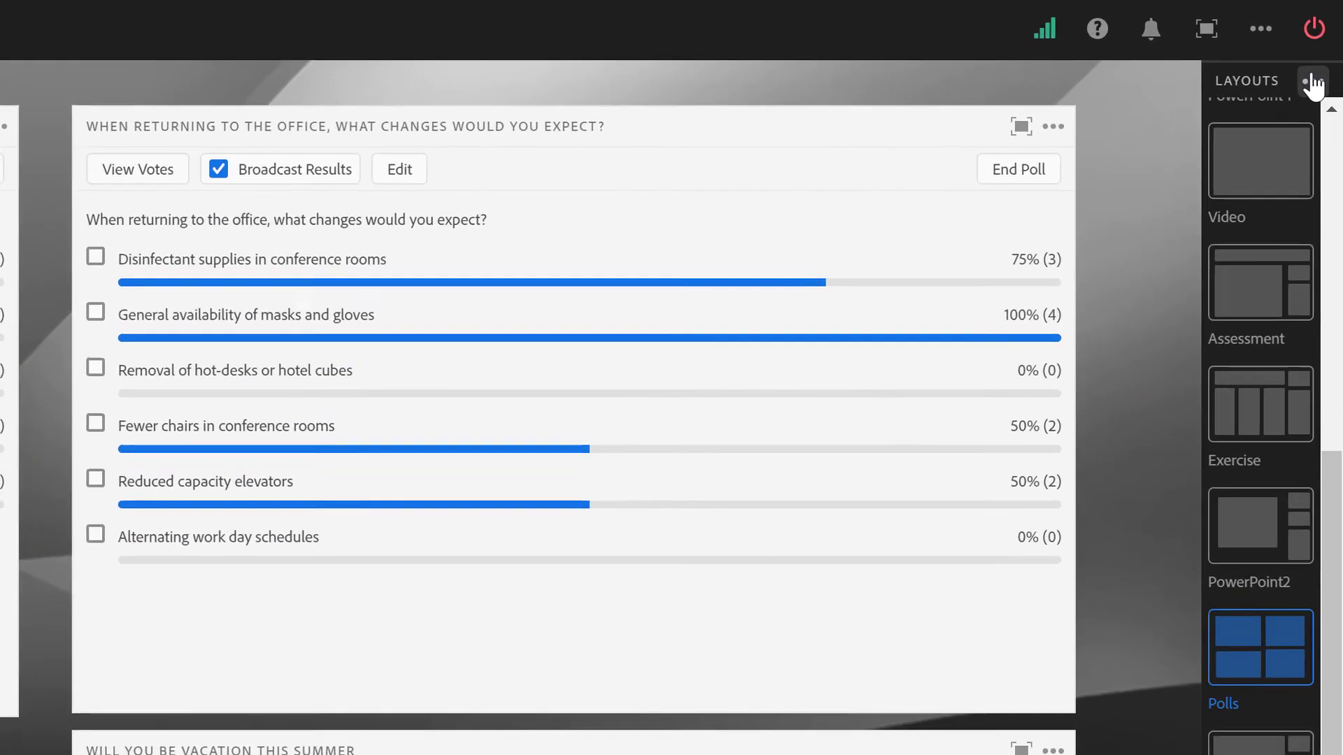
Step: Unlock the layouts and shift the poll about changes expected when returning to the office slightly up and to the left
left_click(1312, 82)
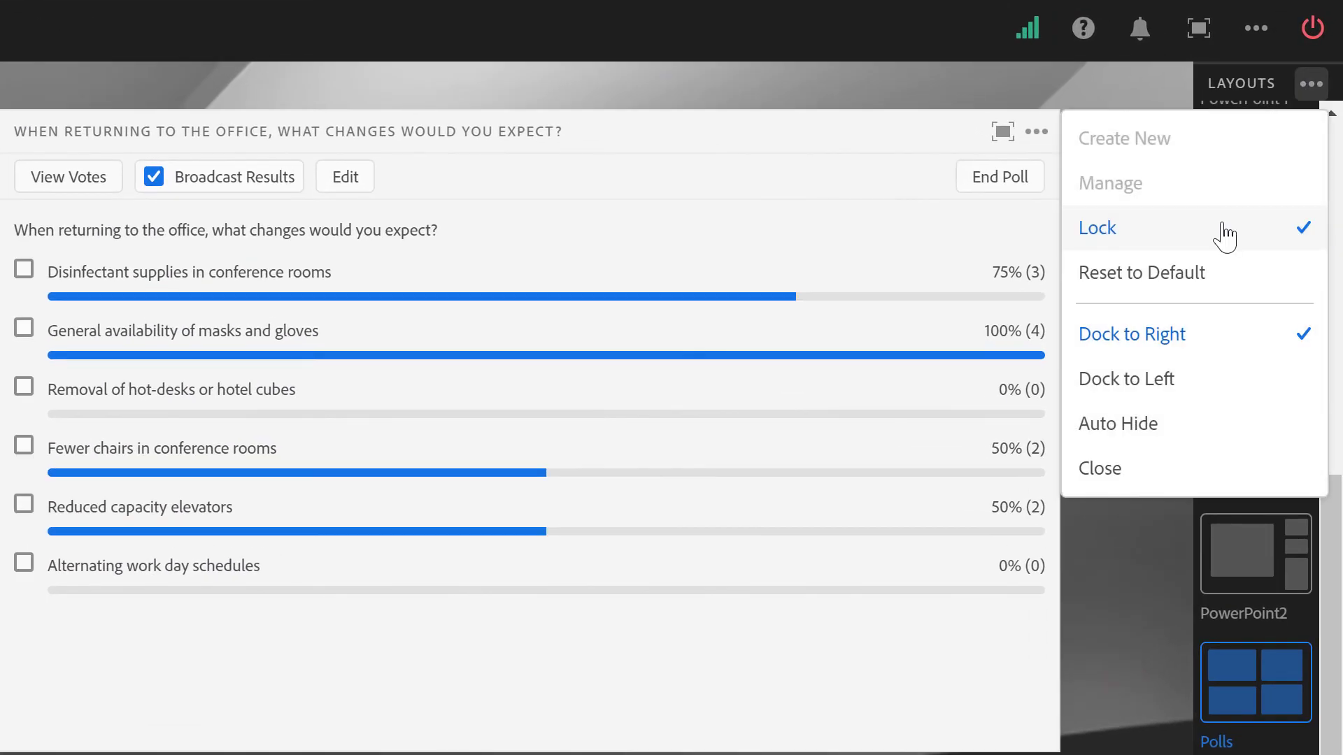
left_click(1225, 234)
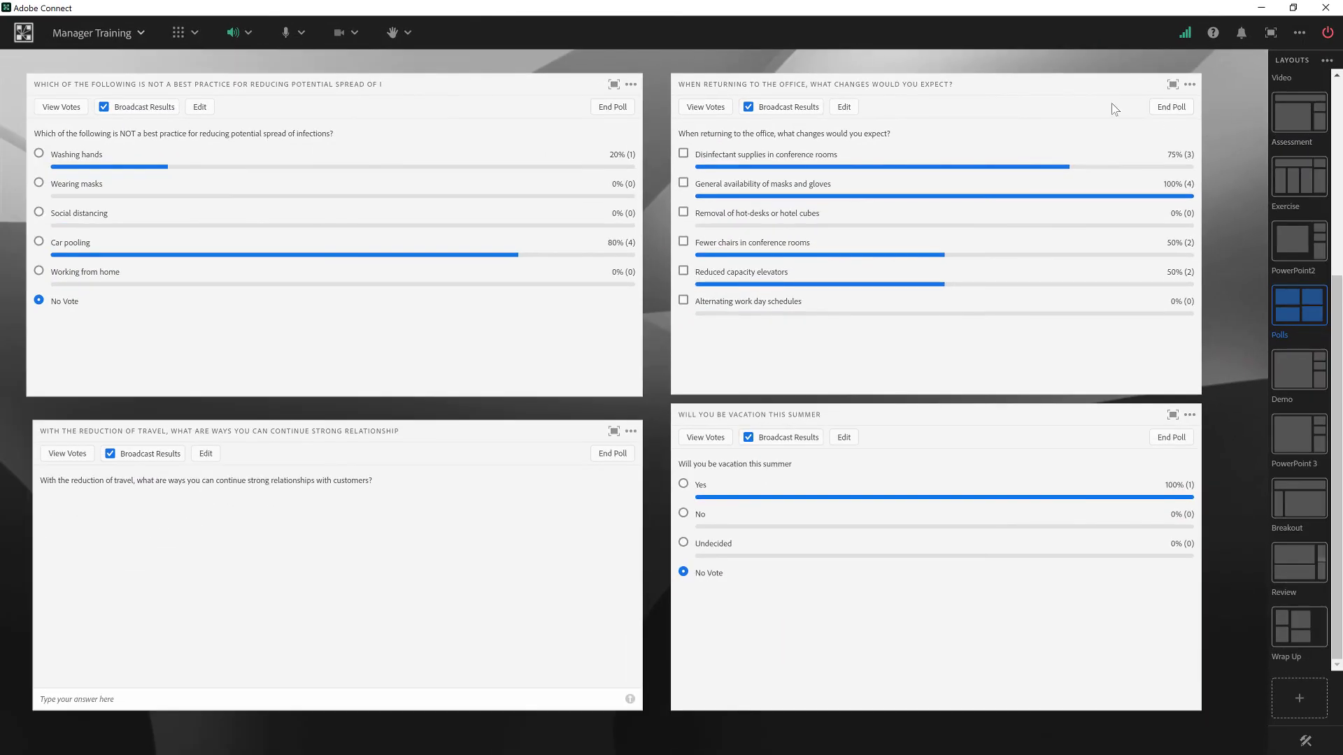
mouse_move(1004, 88)
left_mouse_down()
mouse_move(1089, 74)
mouse_move(999, 86)
left_mouse_up()
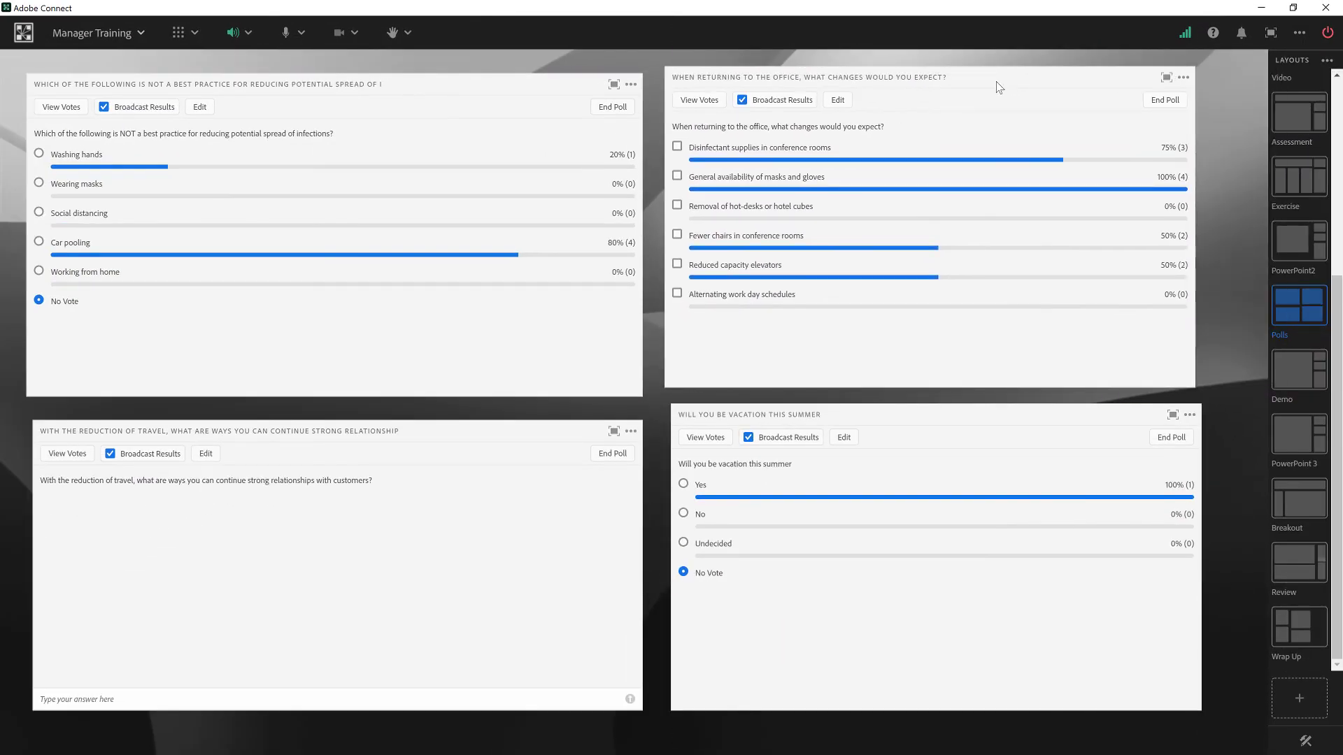